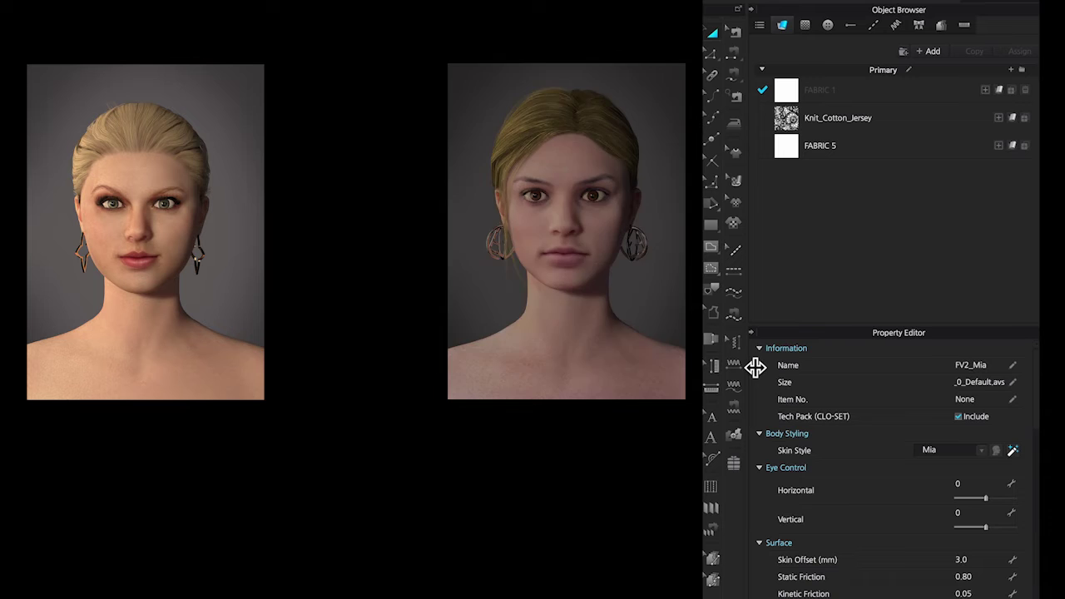
Step: Convert the CLO 3D avatar's face using a newly loaded slicked-back-hair portrait
{"action": "left_click", "coordinate": [1012, 451]}
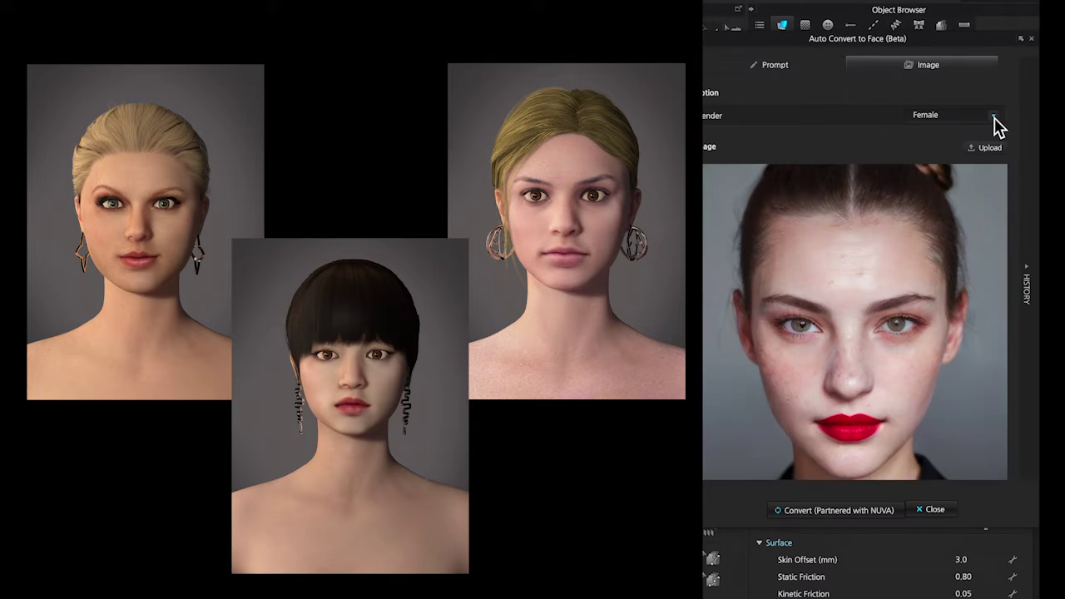
{"action": "left_click", "coordinate": [993, 153]}
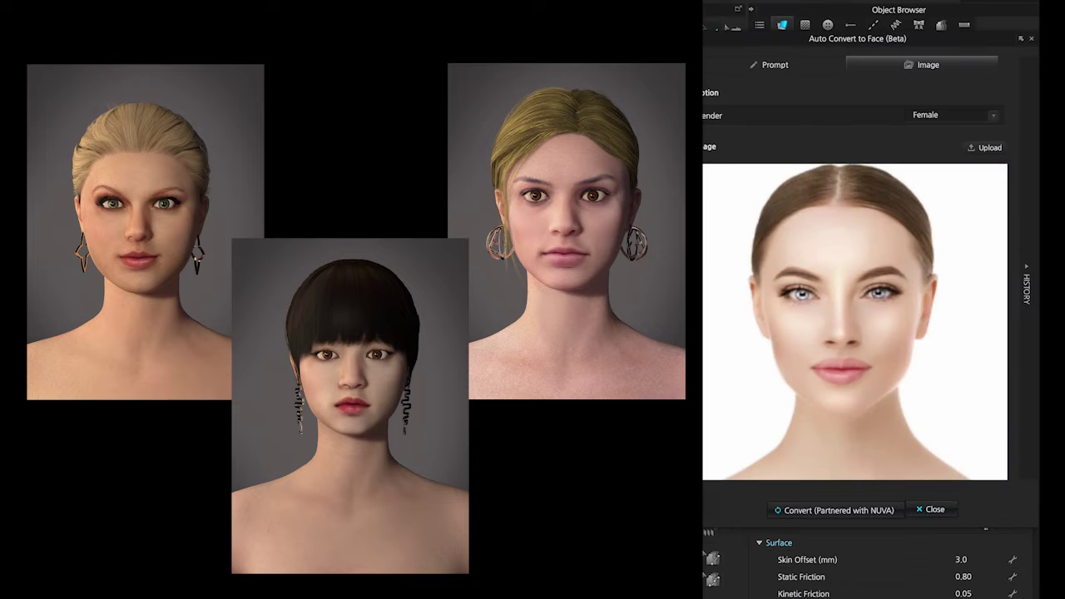
{"action": "left_click", "coordinate": [842, 513]}
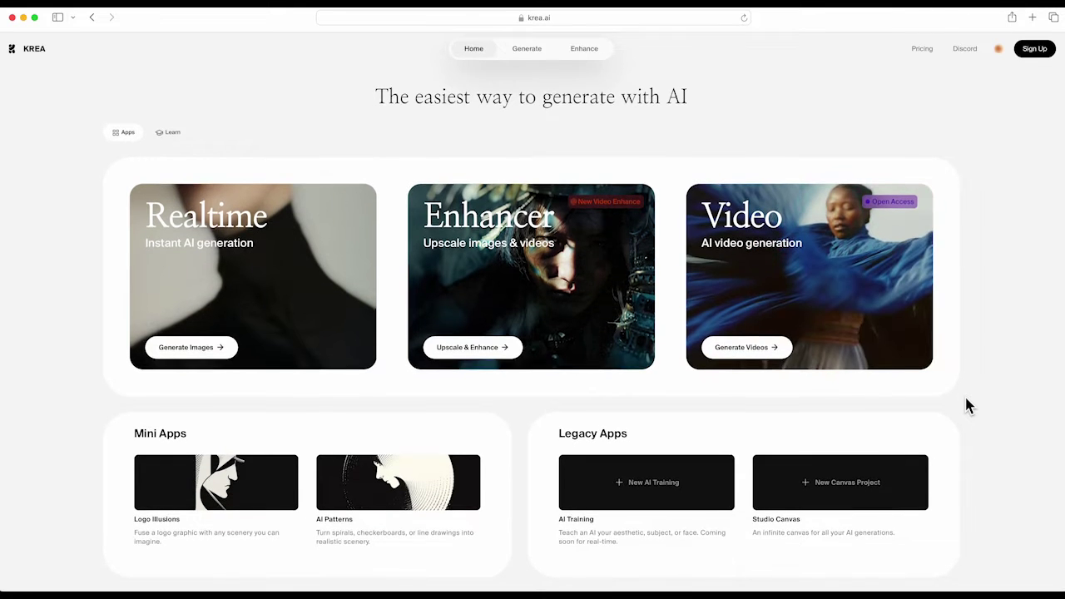
Step: Browse the tutorial videos in KREA's Learn section
{"action": "left_click", "coordinate": [177, 134]}
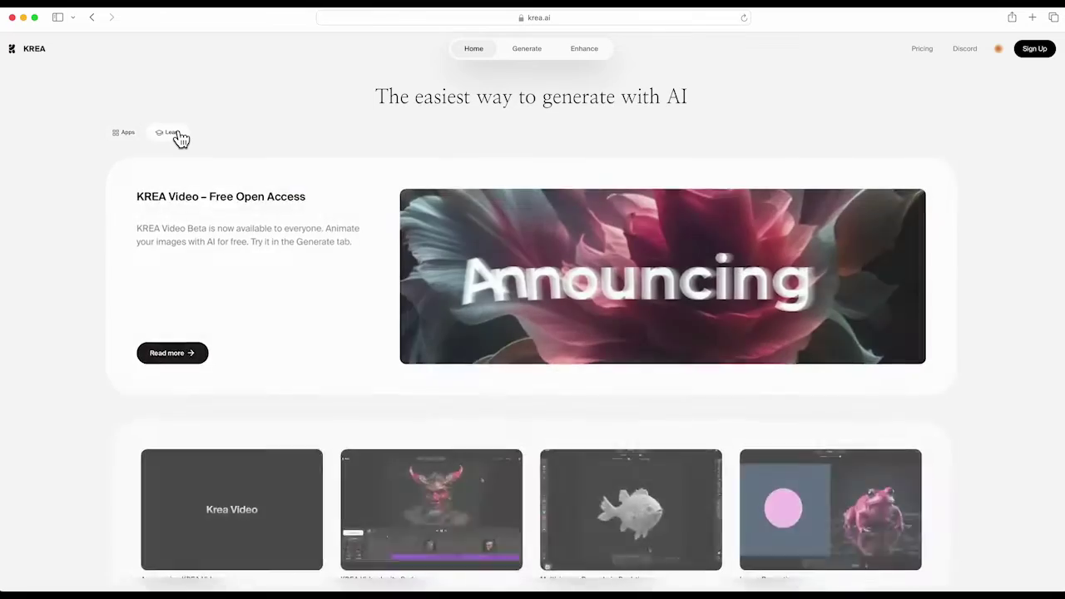
{"action": "scroll", "coordinate": [979, 354], "scroll_direction": "down", "scroll_amount": 2}
{"action": "scroll", "coordinate": [979, 353], "scroll_direction": "down", "scroll_amount": 3}
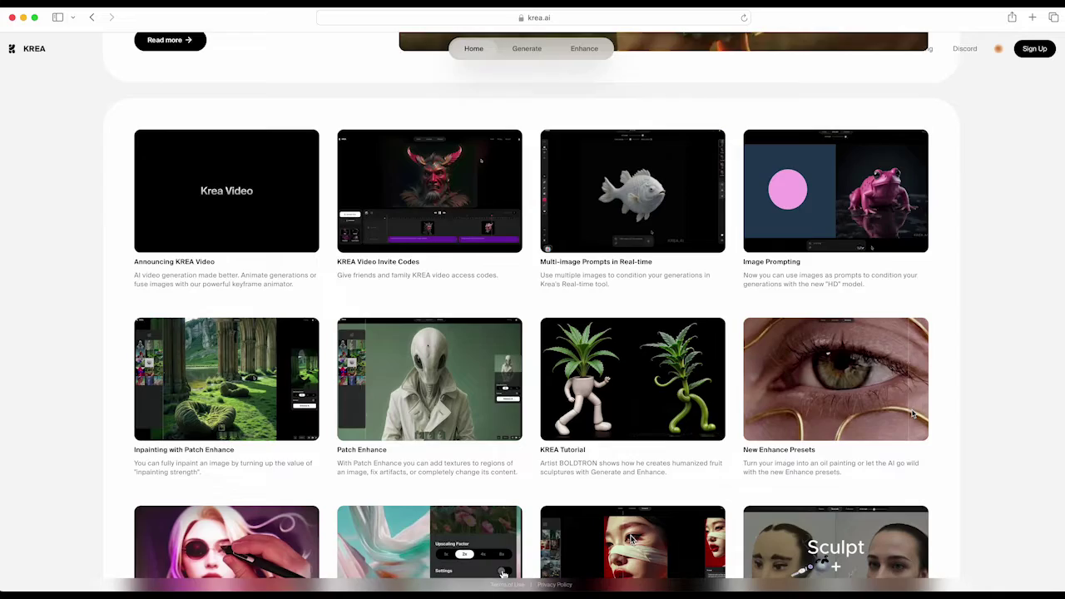
{"action": "scroll", "coordinate": [533, 312], "scroll_direction": "down", "scroll_amount": 3}
{"action": "scroll", "coordinate": [532, 312], "scroll_direction": "down", "scroll_amount": 5}
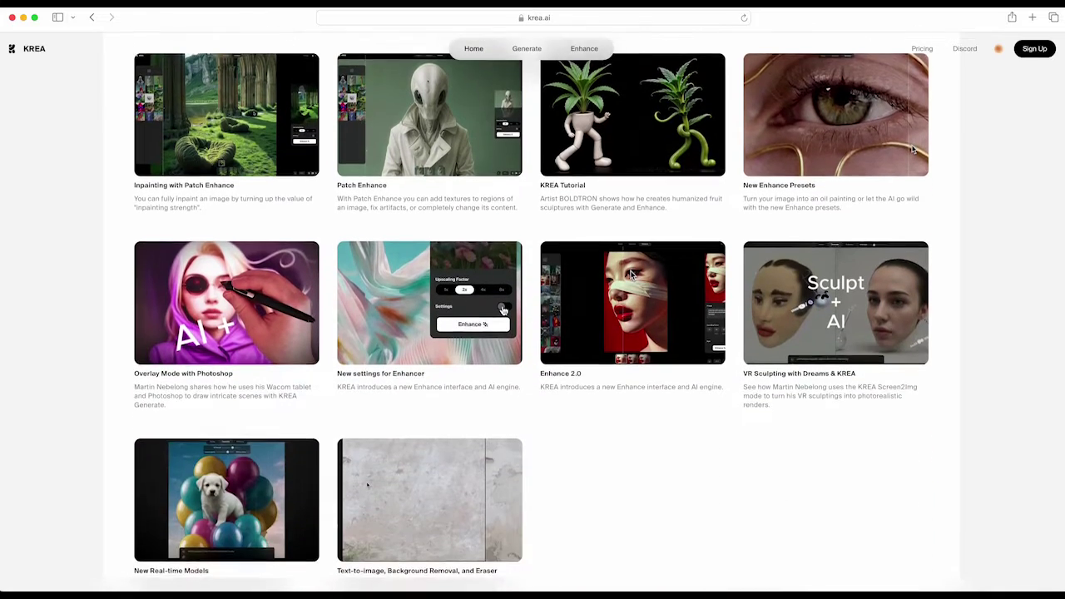
Step: Return to the KREA Home overview and open the Realtime image generator
{"action": "scroll", "coordinate": [533, 312], "scroll_direction": "up", "scroll_amount": 5}
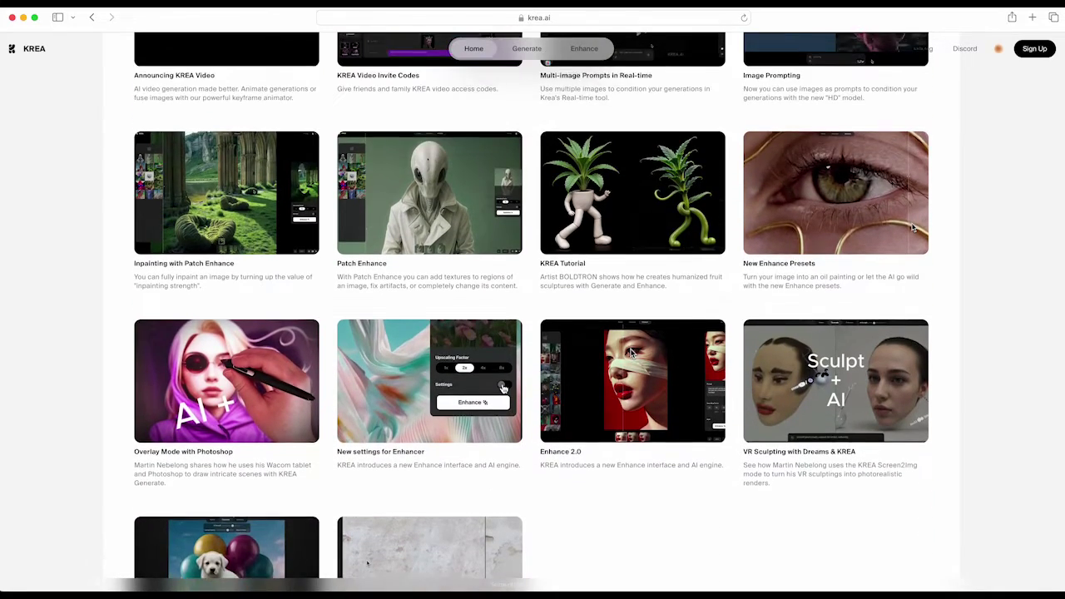
{"action": "scroll", "coordinate": [1062, 383], "scroll_direction": "up", "scroll_amount": 2}
{"action": "scroll", "coordinate": [1063, 383], "scroll_direction": "up", "scroll_amount": 1}
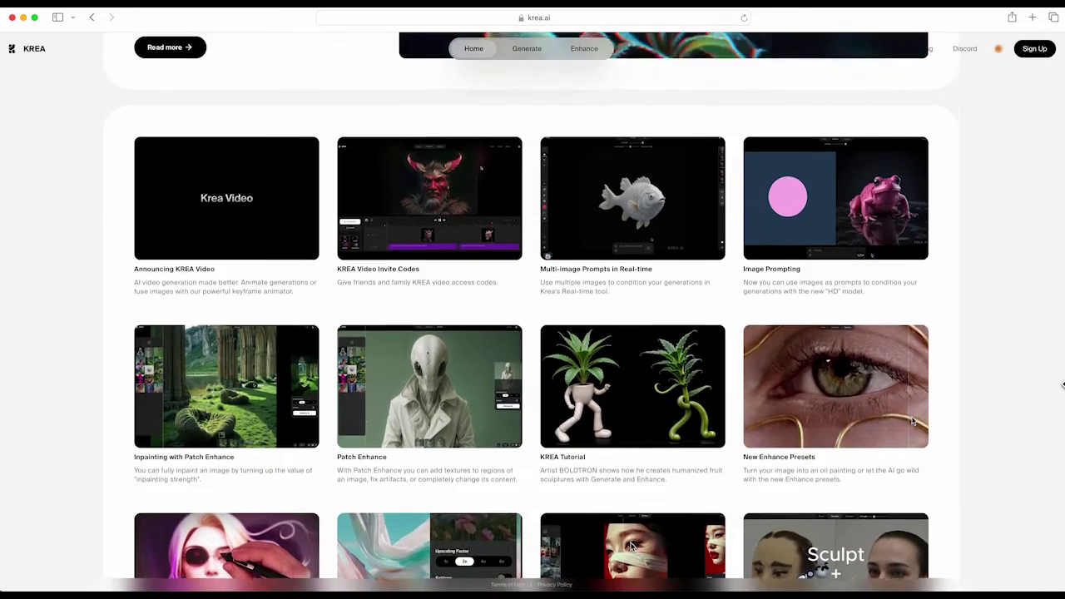
{"action": "scroll", "coordinate": [1063, 383], "scroll_direction": "up", "scroll_amount": 5}
{"action": "scroll", "coordinate": [1062, 382], "scroll_direction": "up", "scroll_amount": 2}
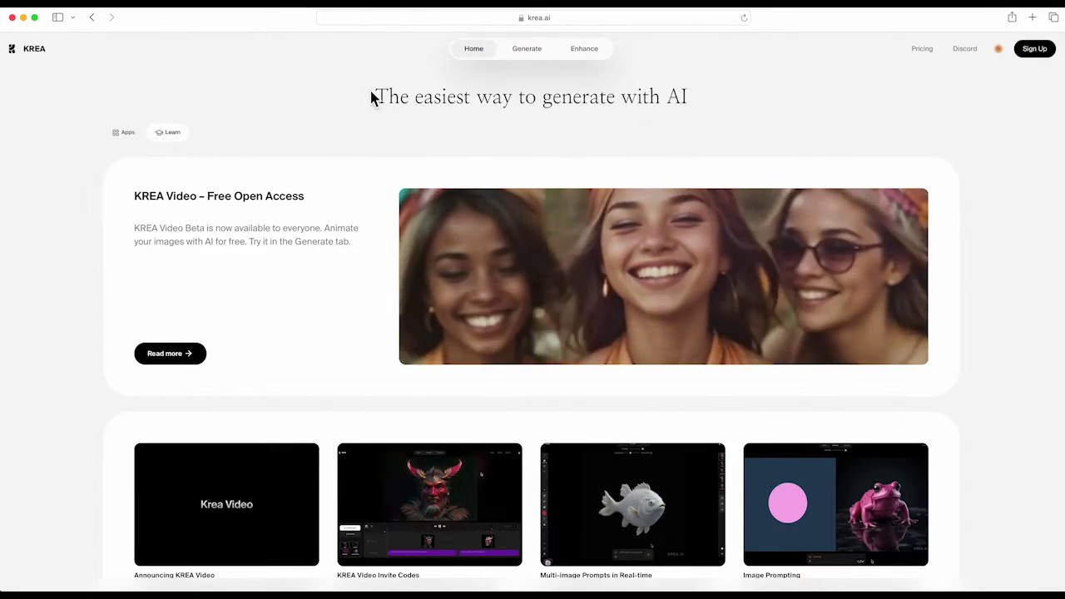
{"action": "left_click", "coordinate": [474, 52]}
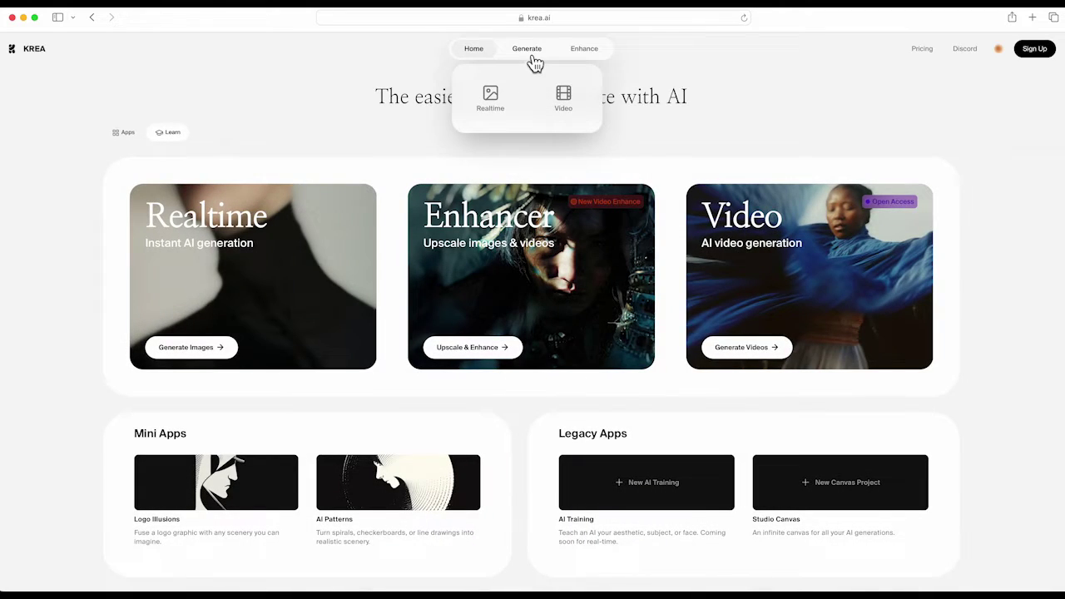
{"action": "left_click", "coordinate": [527, 52]}
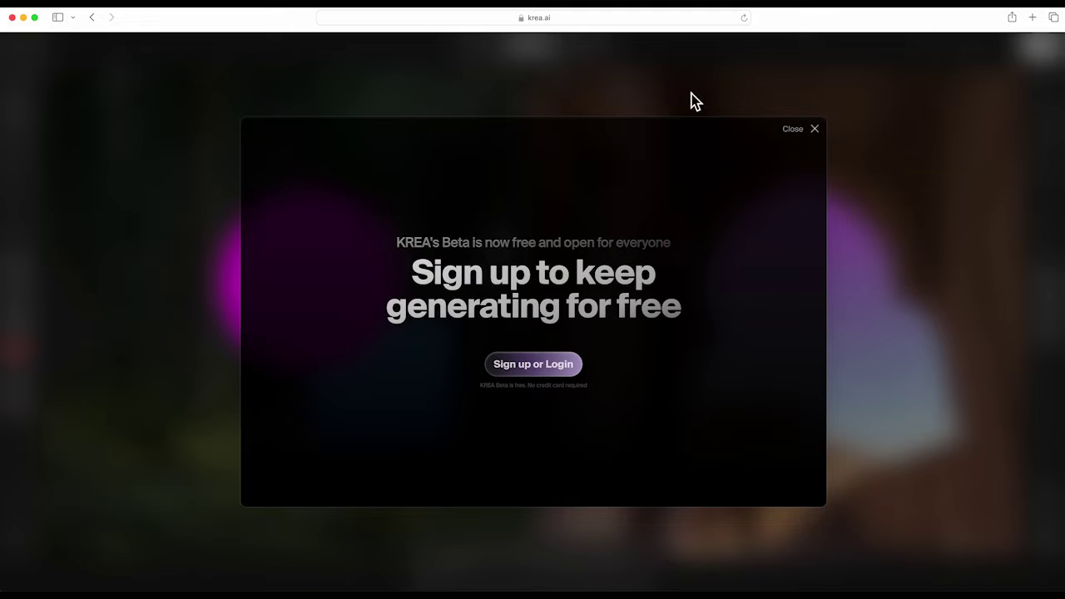
Step: Dismiss the sign-up prompt, retry generating, and review the Free, Basic, Pro and Max plans
{"action": "left_click", "coordinate": [817, 140]}
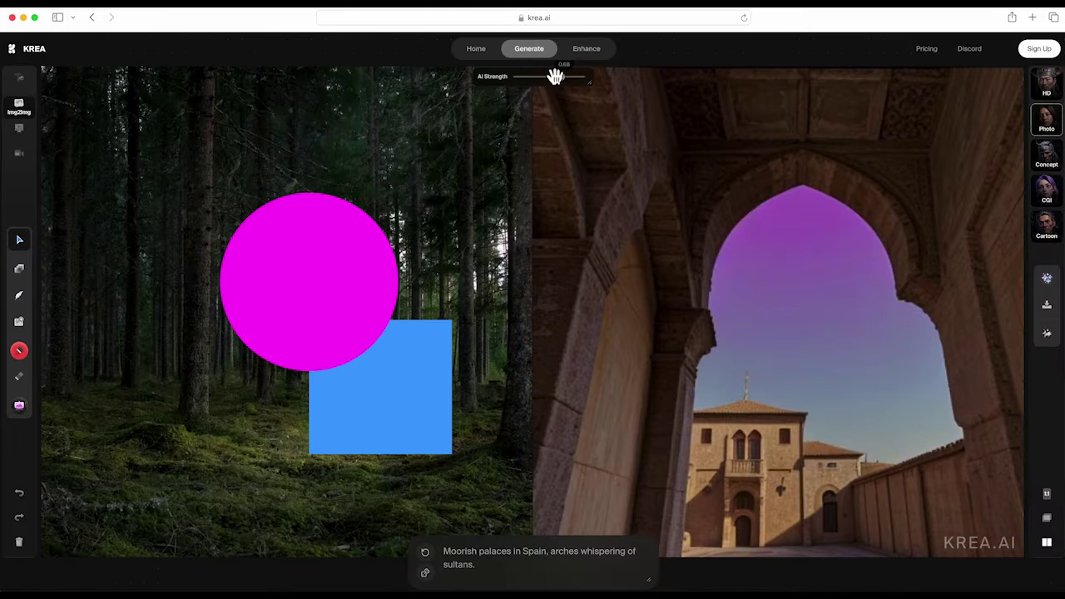
{"action": "left_click", "coordinate": [607, 65]}
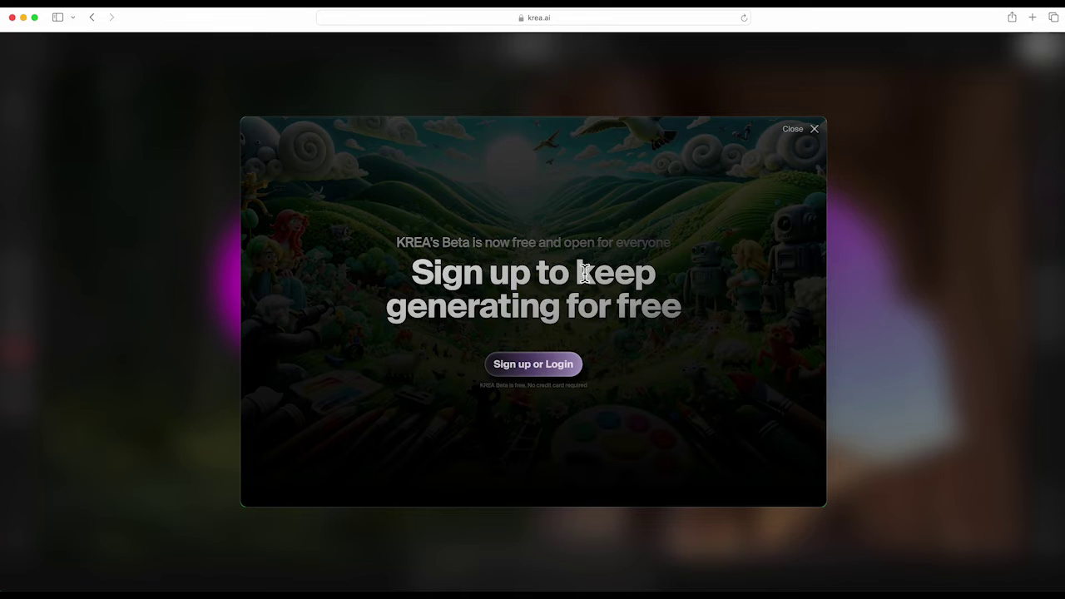
{"action": "left_click", "coordinate": [535, 370]}
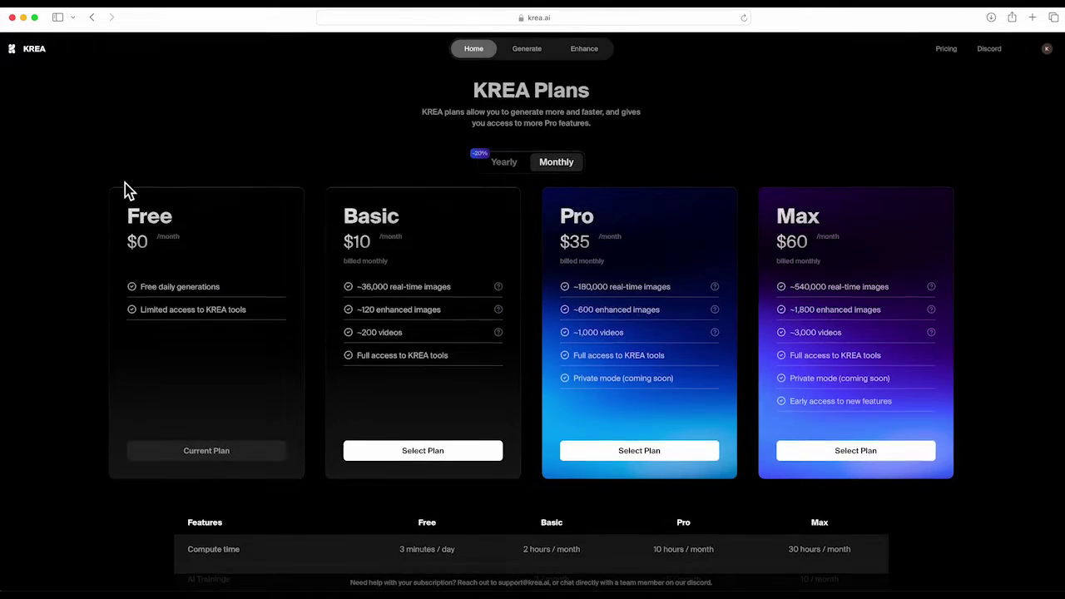
{"action": "scroll", "coordinate": [167, 194], "scroll_direction": "down", "scroll_amount": 2}
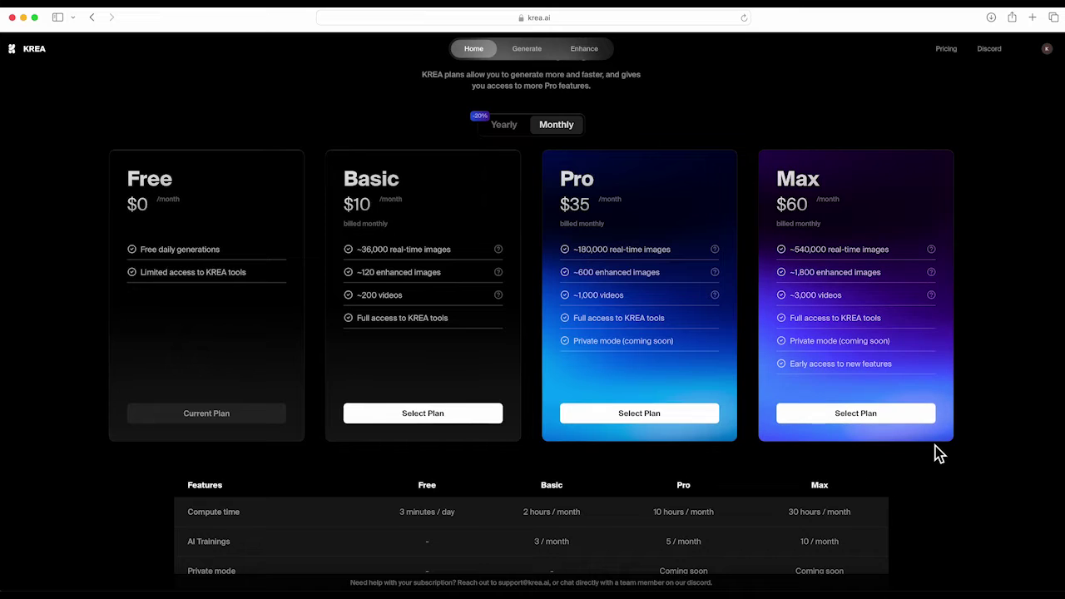
{"action": "scroll", "coordinate": [1025, 494], "scroll_direction": "up", "scroll_amount": 2}
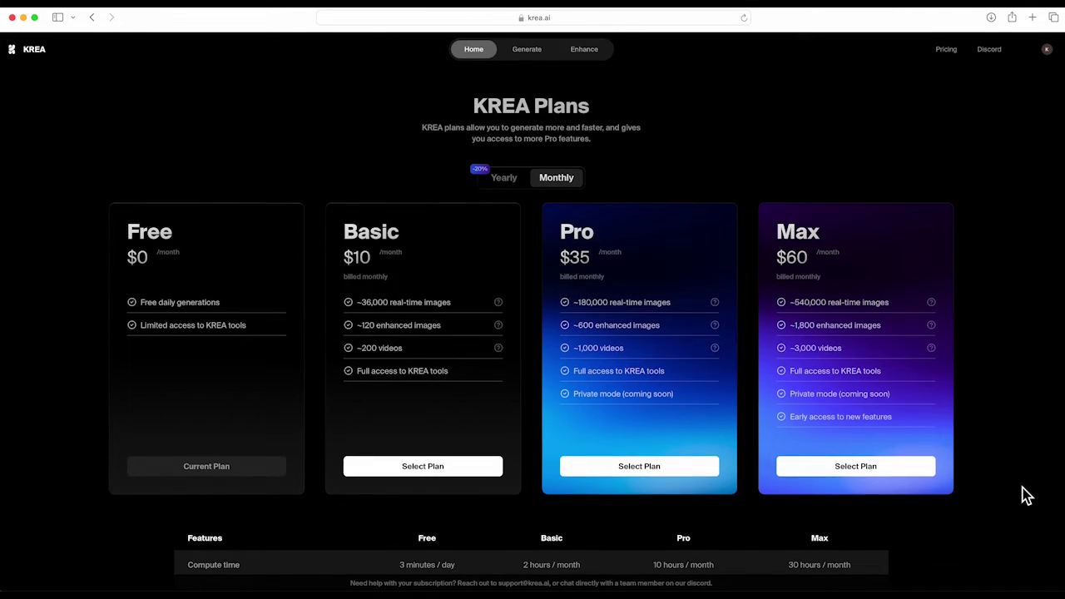
Step: Load the brick-wall pool swimwear stage scene from the CLO 3D asset library
{"action": "key", "text": "super+shift+5"}
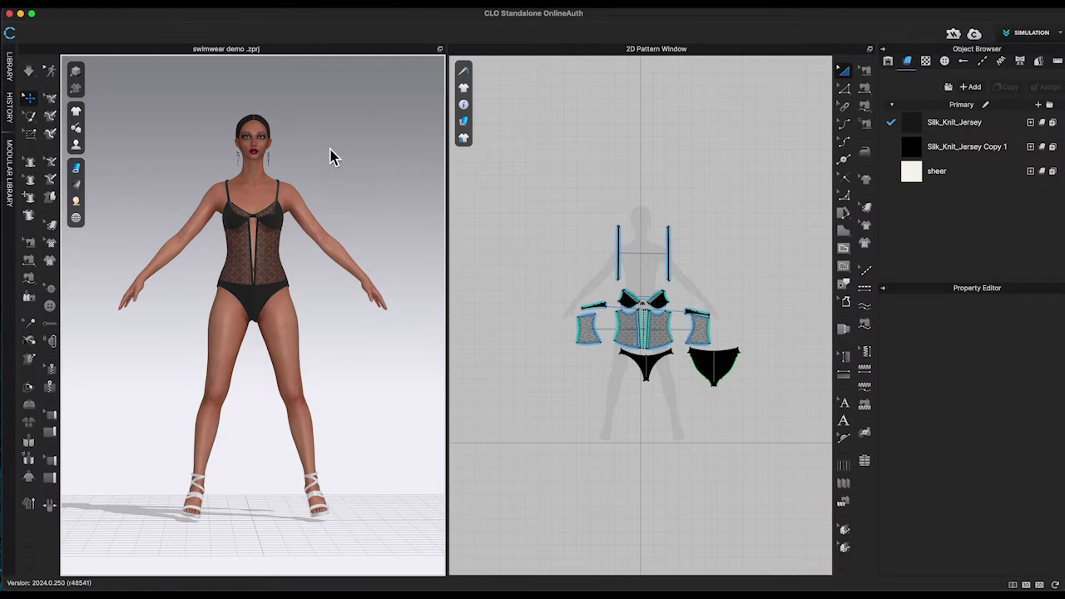
{"action": "left_click", "coordinate": [10, 65]}
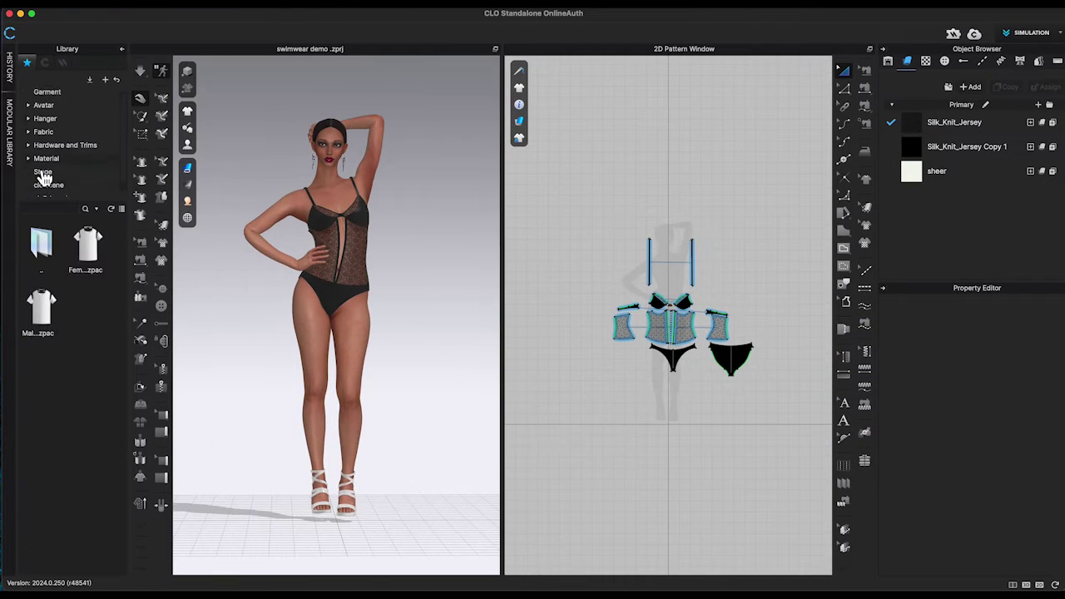
{"action": "double_click", "coordinate": [41, 243]}
{"action": "left_click", "coordinate": [329, 150]}
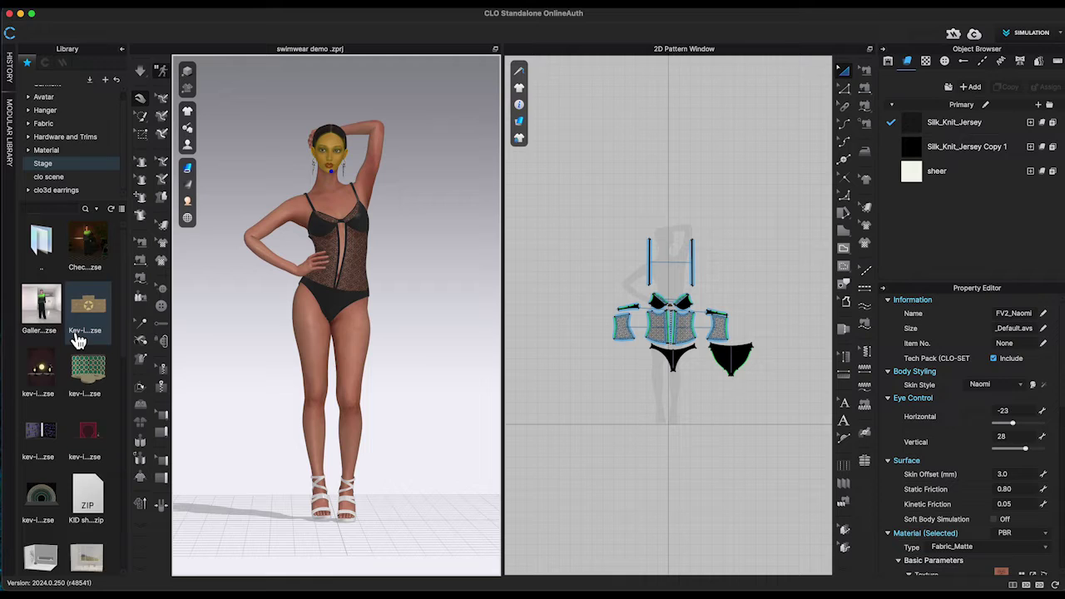
{"action": "scroll", "coordinate": [121, 370], "scroll_direction": "down", "scroll_amount": 5}
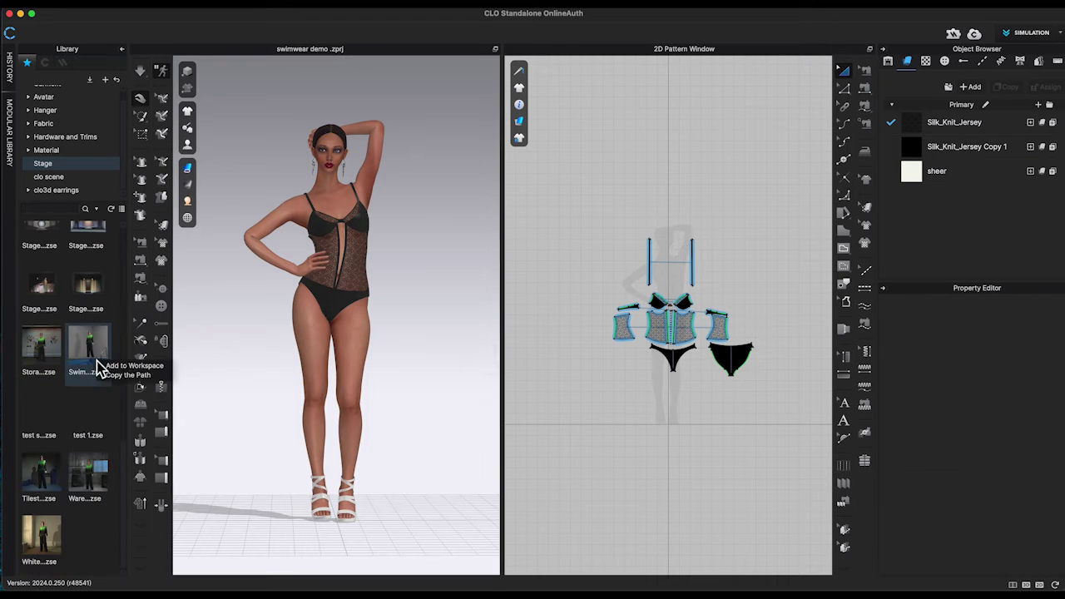
{"action": "double_click", "coordinate": [87, 348]}
{"action": "left_click", "coordinate": [538, 345]}
{"action": "left_click", "coordinate": [123, 50]}
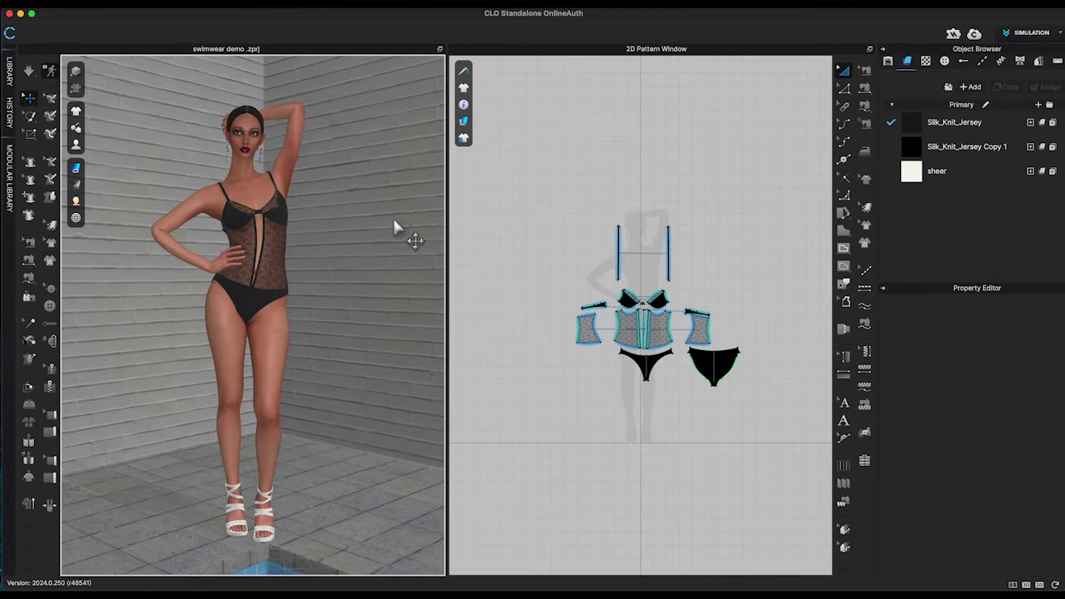
Step: Start the interactive render and inspect the render camera settings
{"action": "key", "text": "F6"}
{"action": "left_click", "coordinate": [846, 74]}
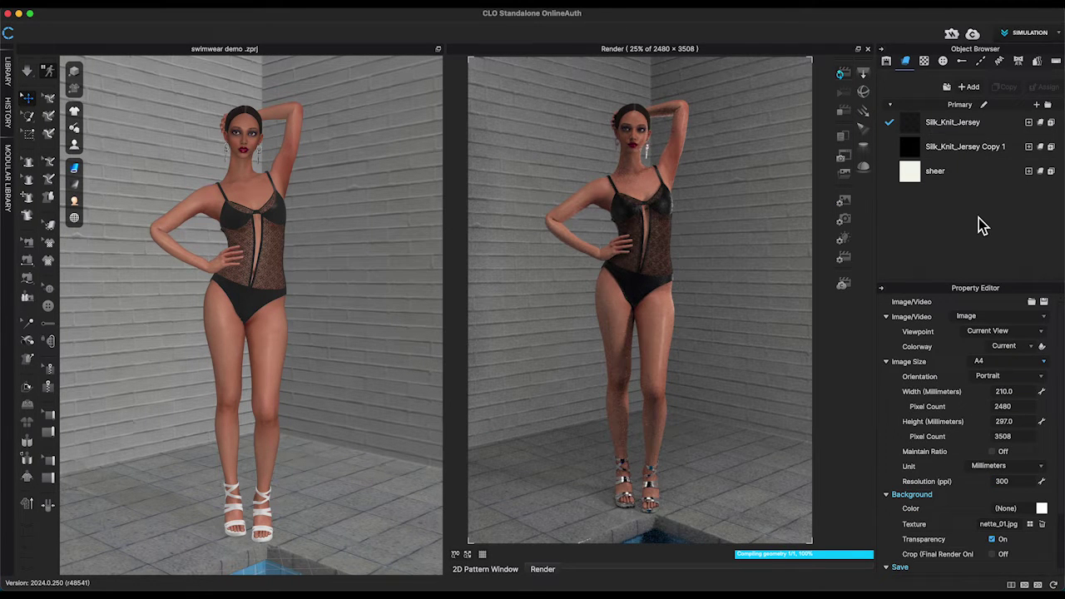
{"action": "left_click", "coordinate": [844, 220]}
{"action": "scroll", "coordinate": [395, 370], "scroll_direction": "up", "scroll_amount": 2}
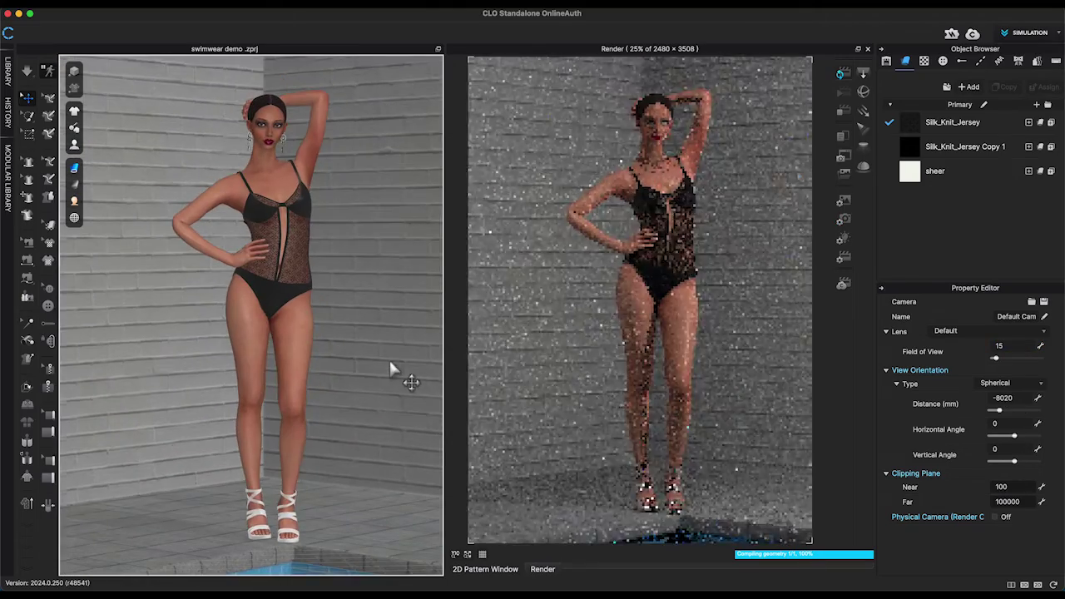
{"action": "scroll", "coordinate": [395, 370], "scroll_direction": "down", "scroll_amount": 3}
{"action": "scroll", "coordinate": [399, 375], "scroll_direction": "up", "scroll_amount": 1}
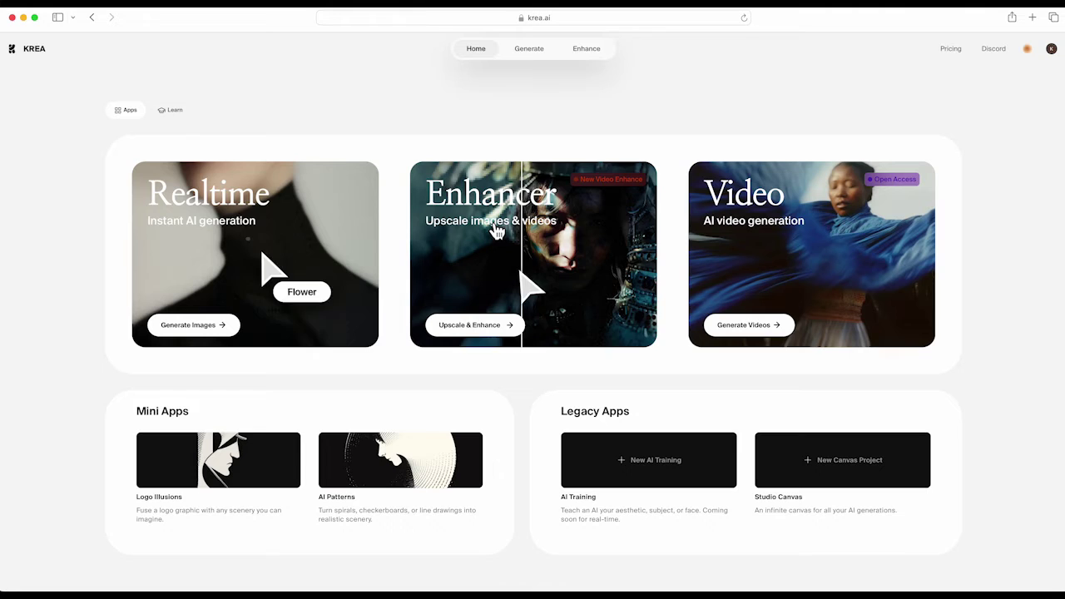
Step: Upload swimwear demo.png into KREA's Upscale & Enhance tool
{"action": "left_click", "coordinate": [648, 356]}
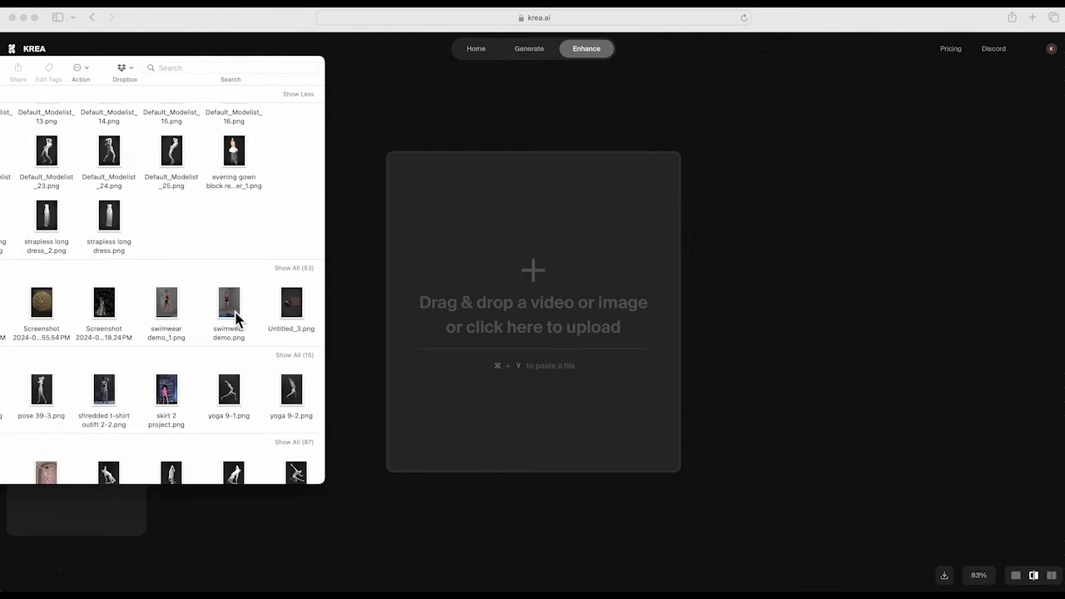
{"action": "left_click_drag", "start_coordinate": [238, 318], "coordinate": [551, 288]}
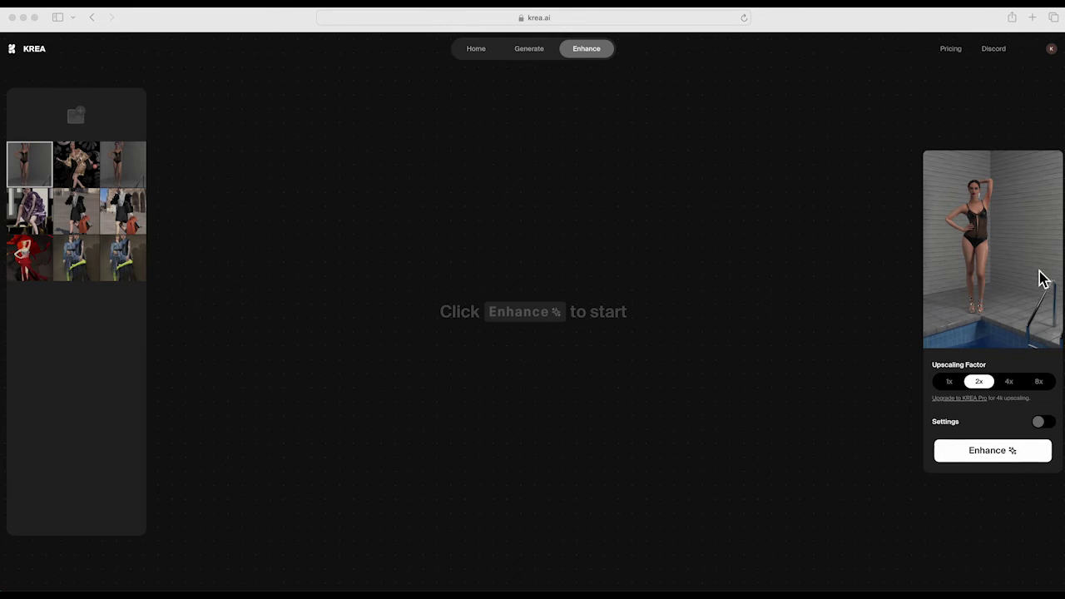
Step: Turn on Settings and look through the prompt and enhancement sliders
{"action": "left_click", "coordinate": [1044, 422]}
{"action": "scroll", "coordinate": [1023, 428], "scroll_direction": "down", "scroll_amount": 3}
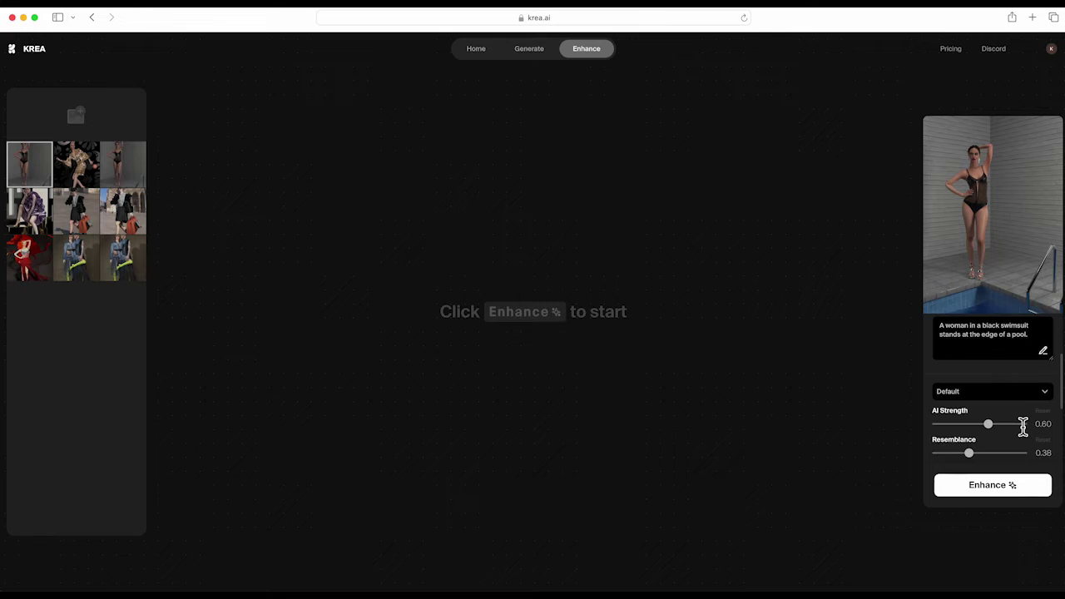
{"action": "scroll", "coordinate": [1024, 429], "scroll_direction": "up", "scroll_amount": 3}
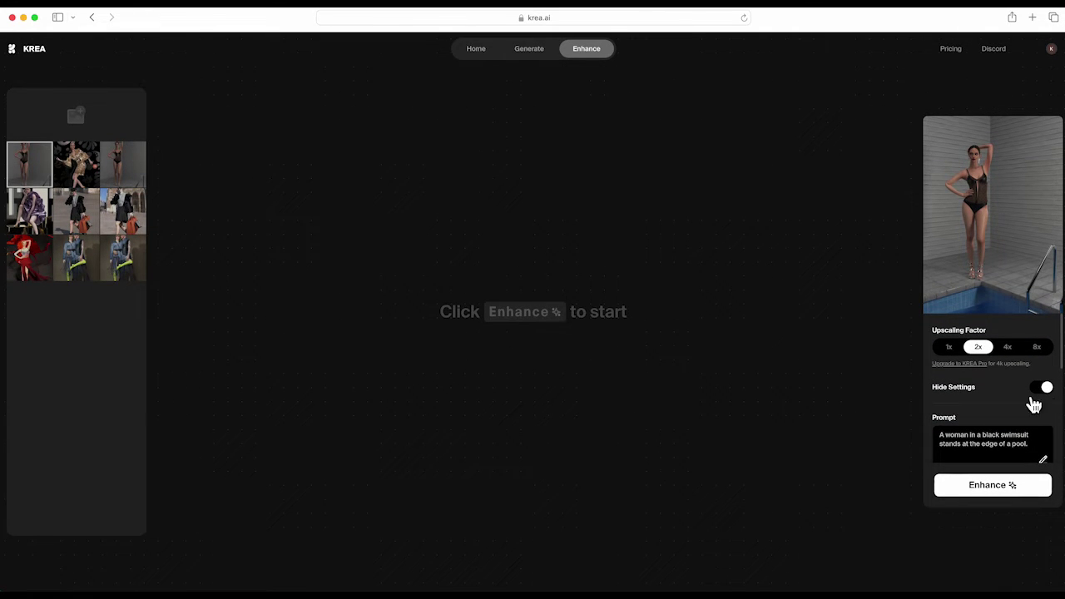
{"action": "scroll", "coordinate": [994, 443], "scroll_direction": "down", "scroll_amount": 1}
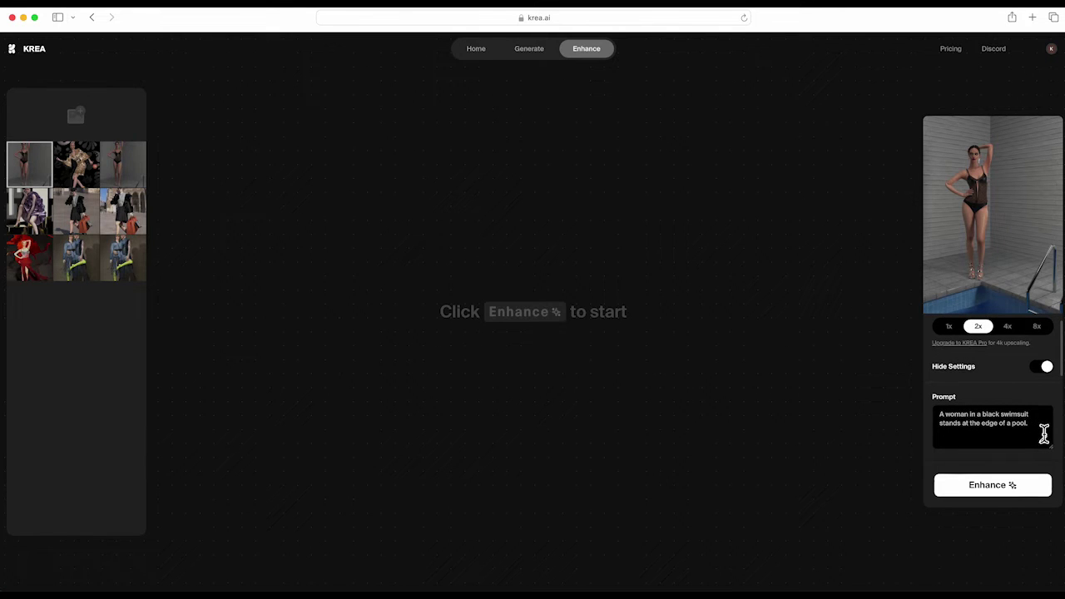
{"action": "scroll", "coordinate": [1044, 434], "scroll_direction": "up", "scroll_amount": 1}
{"action": "scroll", "coordinate": [999, 436], "scroll_direction": "down", "scroll_amount": 1}
{"action": "scroll", "coordinate": [1001, 441], "scroll_direction": "down", "scroll_amount": 5}
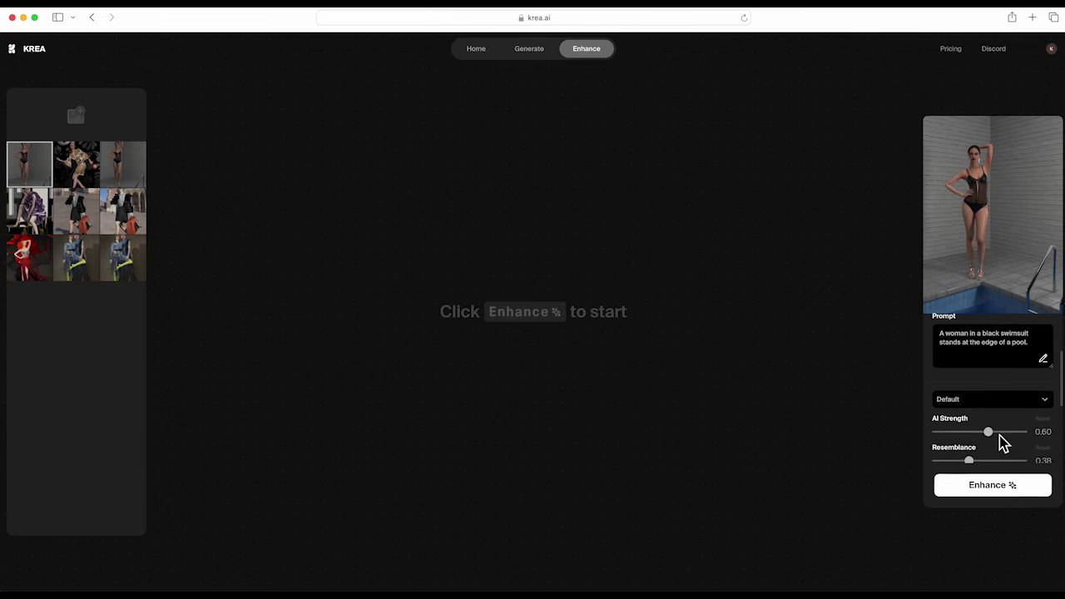
{"action": "scroll", "coordinate": [1001, 442], "scroll_direction": "down", "scroll_amount": 2}
{"action": "scroll", "coordinate": [1003, 444], "scroll_direction": "down", "scroll_amount": 2}
{"action": "scroll", "coordinate": [1001, 444], "scroll_direction": "down", "scroll_amount": 2}
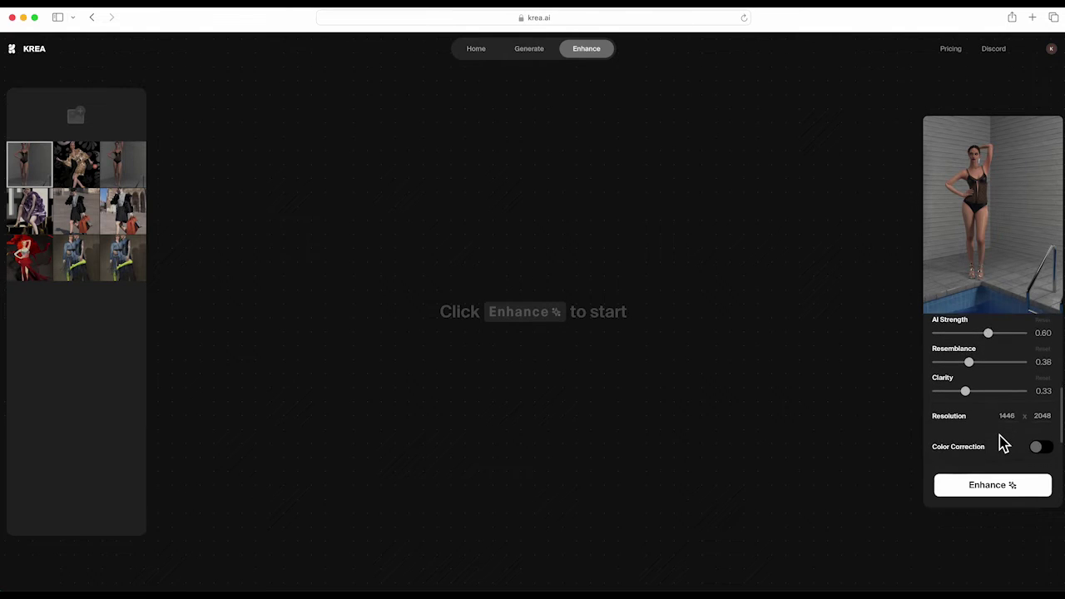
{"action": "scroll", "coordinate": [1001, 444], "scroll_direction": "down", "scroll_amount": 1}
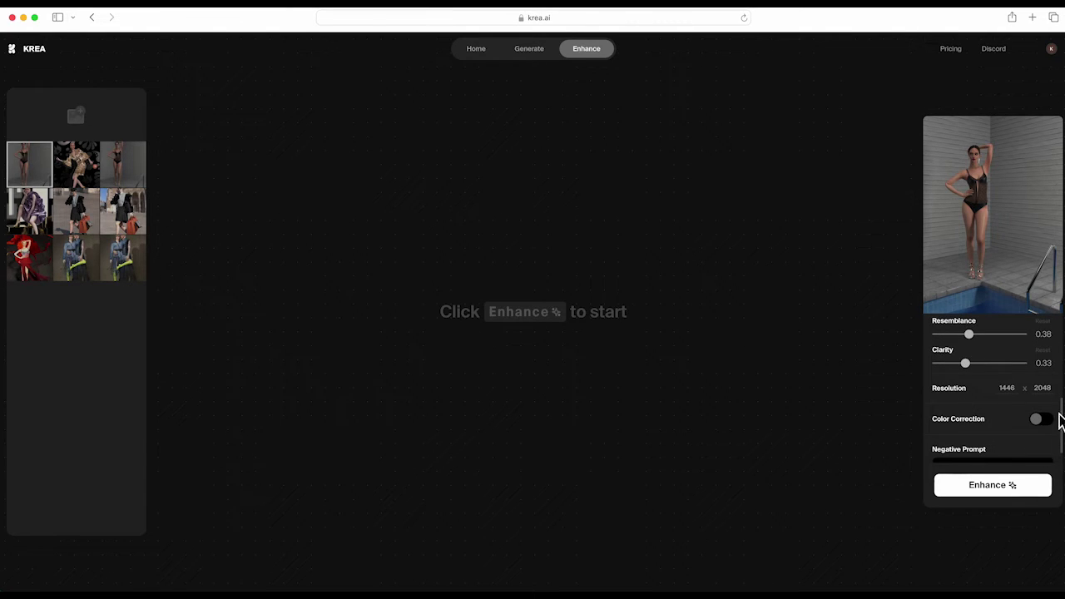
{"action": "scroll", "coordinate": [991, 466], "scroll_direction": "up", "scroll_amount": 3}
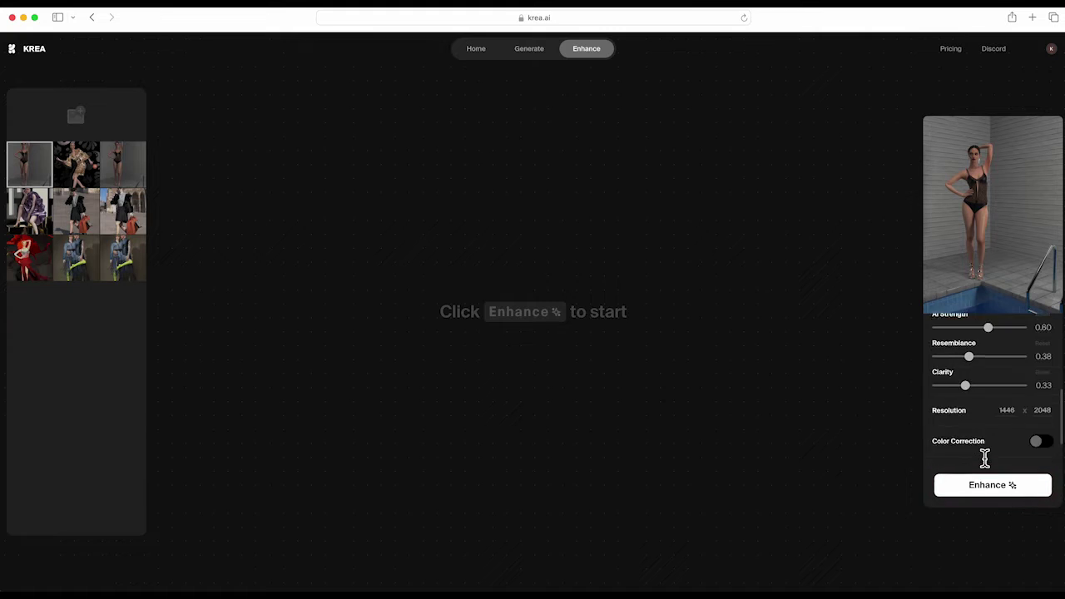
{"action": "scroll", "coordinate": [998, 474], "scroll_direction": "up", "scroll_amount": 4}
{"action": "scroll", "coordinate": [1002, 480], "scroll_direction": "up", "scroll_amount": 3}
Step: Enhance the swimsuit render at 2x and preview the result with the slider
{"action": "left_click", "coordinate": [1003, 482]}
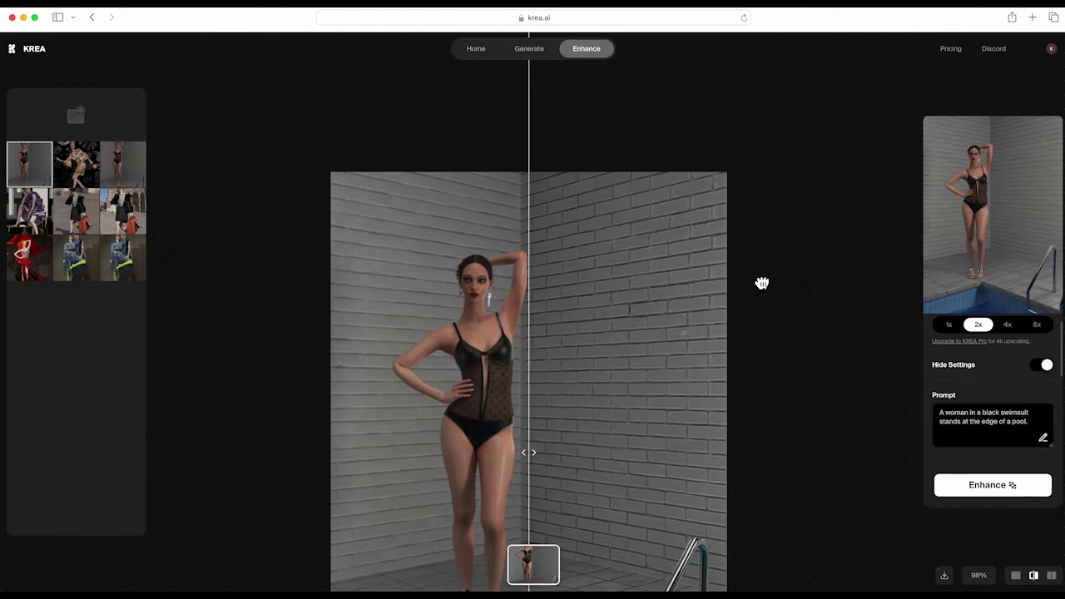
{"action": "left_click_drag", "start_coordinate": [542, 444], "coordinate": [324, 433]}
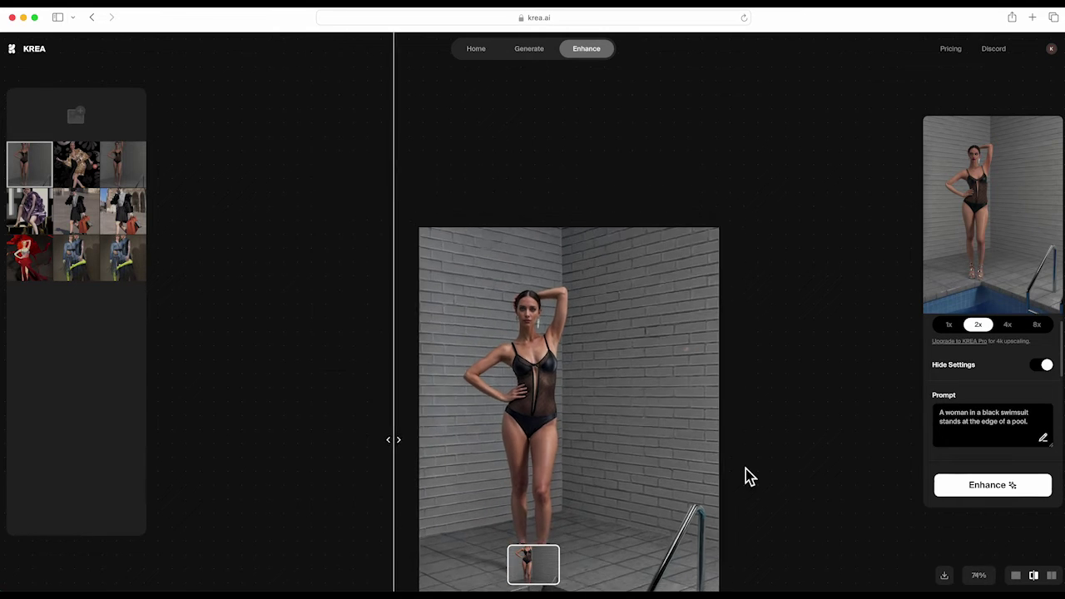
{"action": "scroll", "coordinate": [743, 475], "scroll_direction": "up", "scroll_amount": 5}
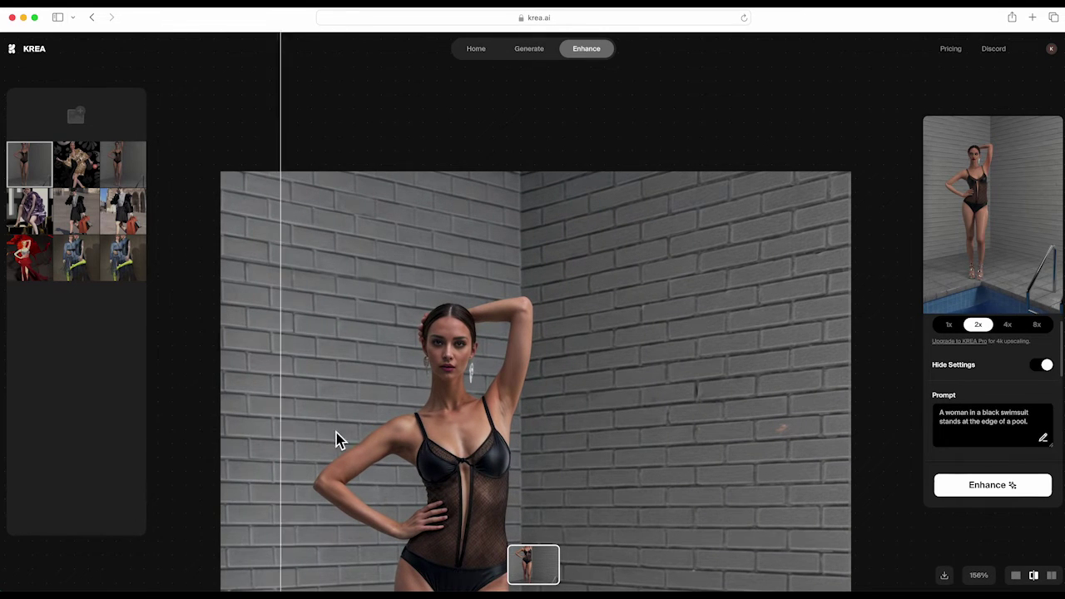
Step: Compare the face and swimsuit before and after, then bring up the image options
{"action": "left_click_drag", "start_coordinate": [337, 439], "coordinate": [567, 451]}
{"action": "left_click_drag", "start_coordinate": [494, 454], "coordinate": [458, 453]}
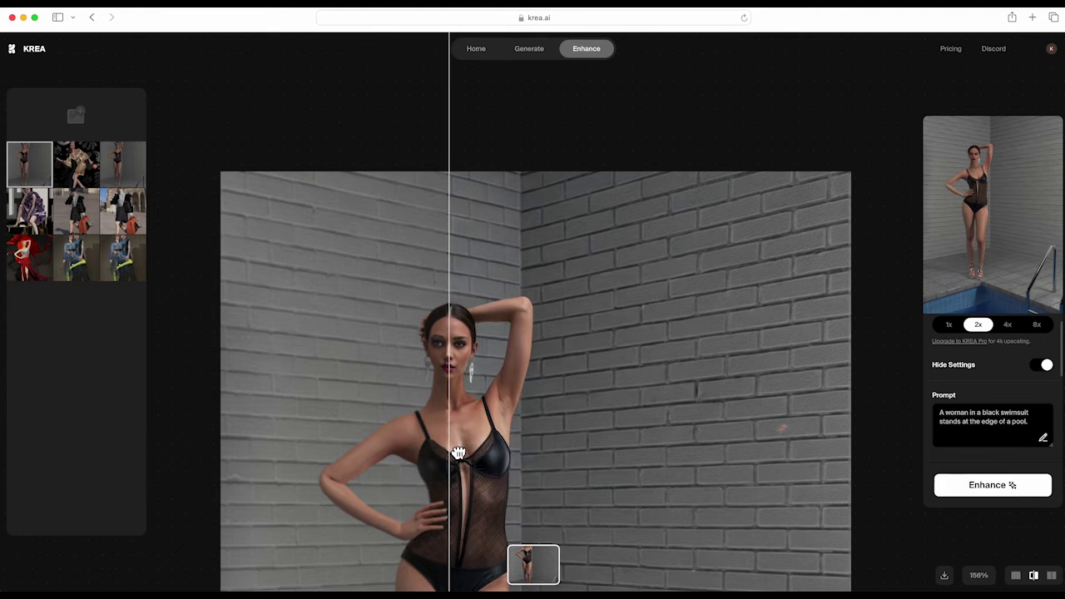
{"action": "left_click_drag", "start_coordinate": [450, 500], "coordinate": [185, 503]}
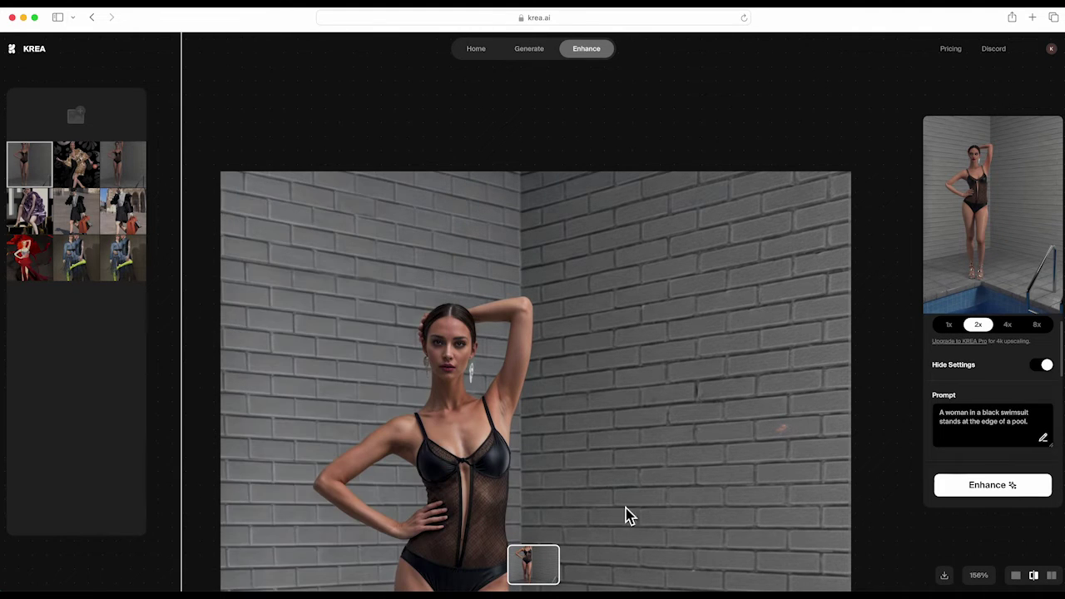
{"action": "scroll", "coordinate": [640, 513], "scroll_direction": "down", "scroll_amount": 3}
{"action": "scroll", "coordinate": [747, 540], "scroll_direction": "down", "scroll_amount": 2}
{"action": "right_click", "coordinate": [661, 427]}
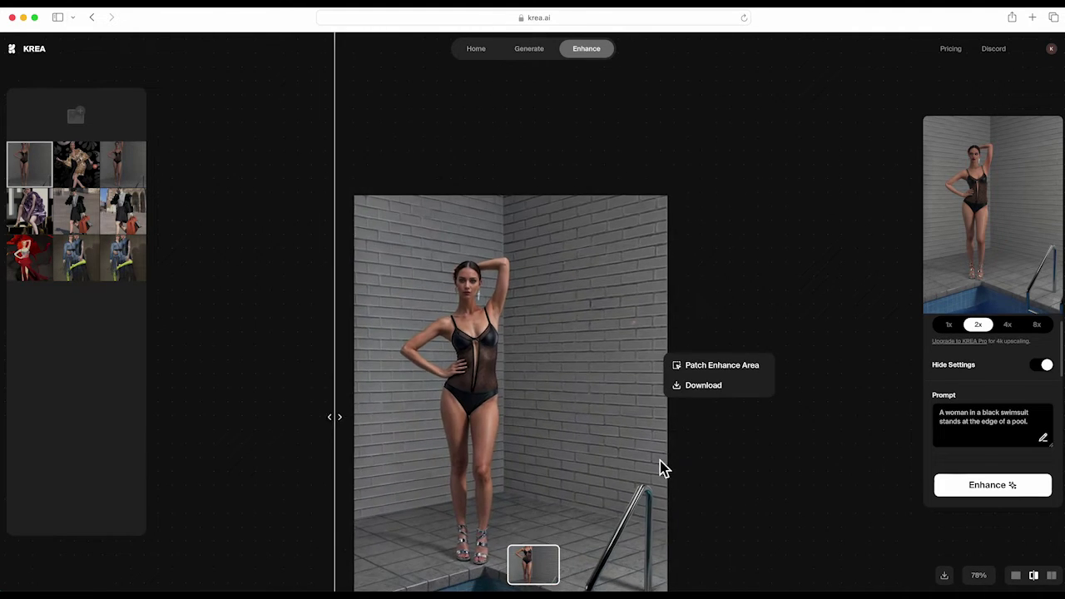
Step: Change the prompt's subject to 'black supermodel' and enhance again
{"action": "left_click", "coordinate": [670, 483]}
{"action": "scroll", "coordinate": [1041, 424], "scroll_direction": "down", "scroll_amount": 2}
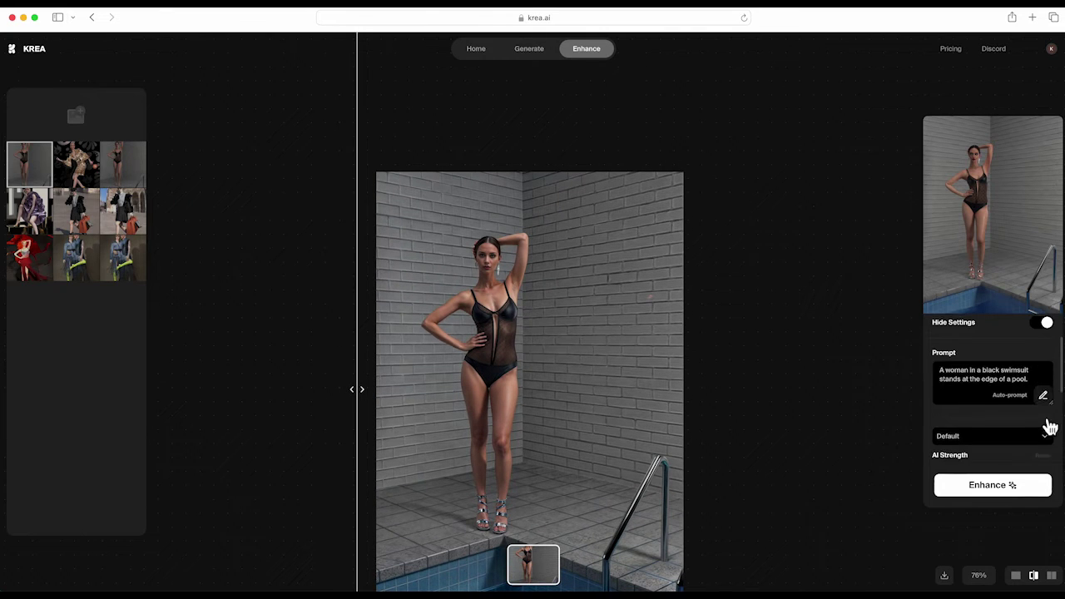
{"action": "key", "text": "BackSpace"}
{"action": "key", "text": "BackSpace"}
{"action": "key", "text": "BackSpace"}
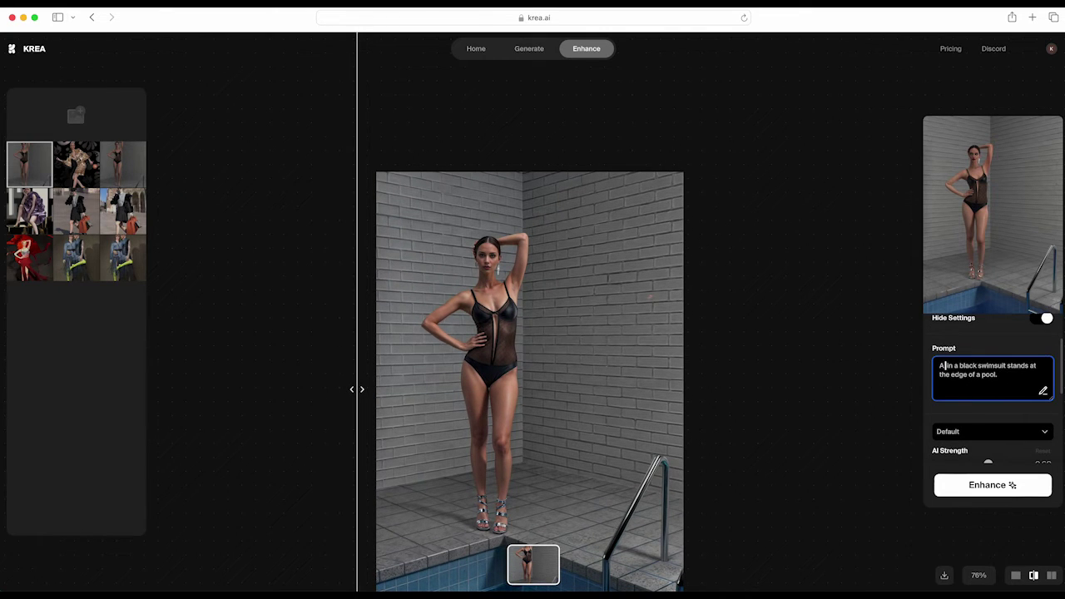
{"action": "type", "text": "black supermodel"}
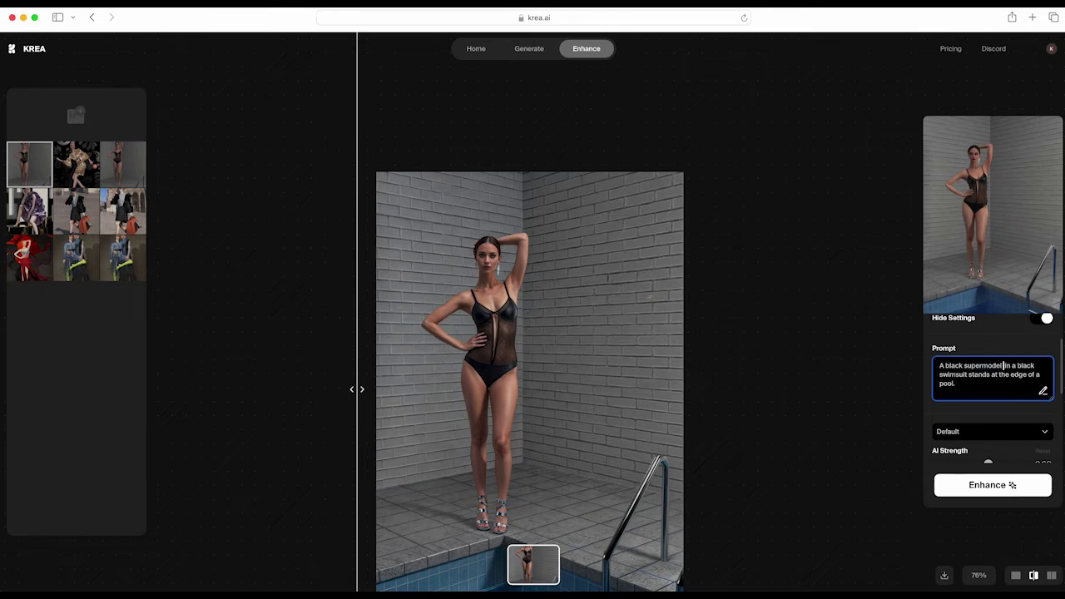
{"action": "scroll", "coordinate": [1020, 441], "scroll_direction": "down", "scroll_amount": 2}
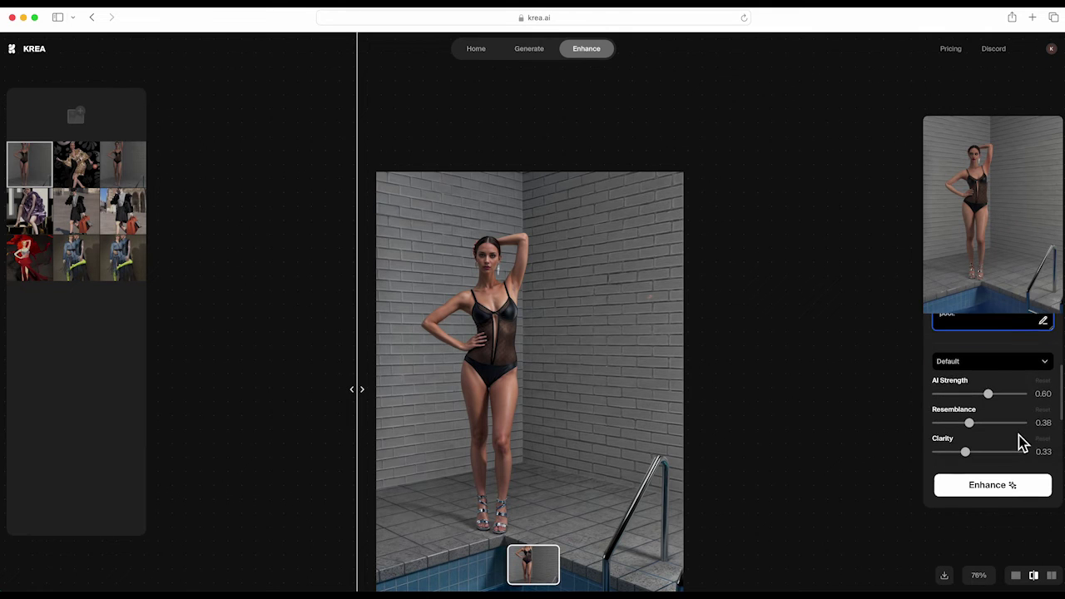
{"action": "left_click", "coordinate": [995, 491]}
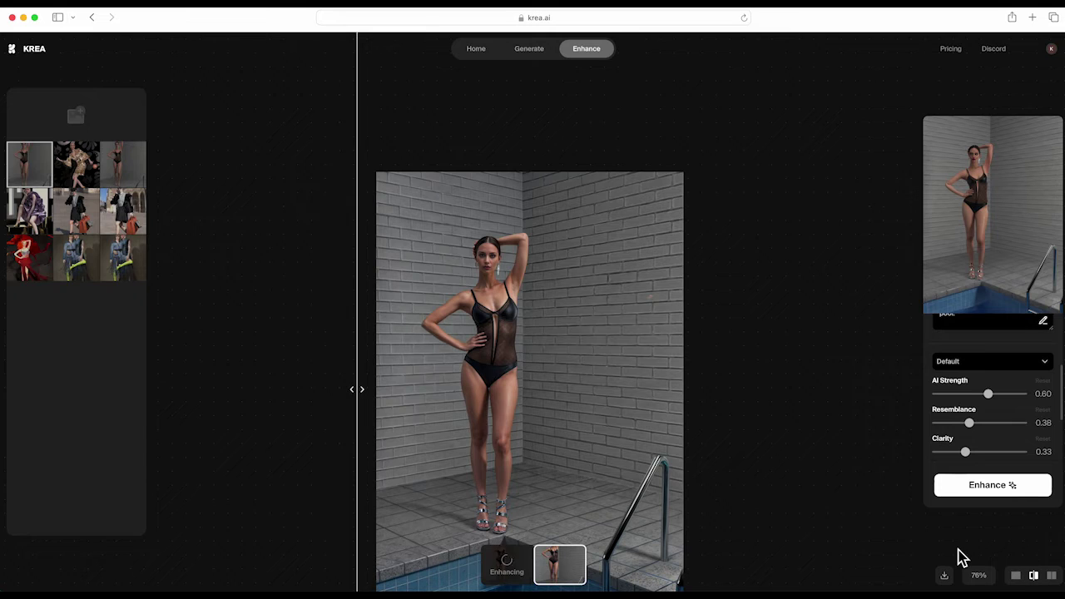
Step: Compare the new supermodel variant side by side with the original
{"action": "left_click", "coordinate": [506, 563]}
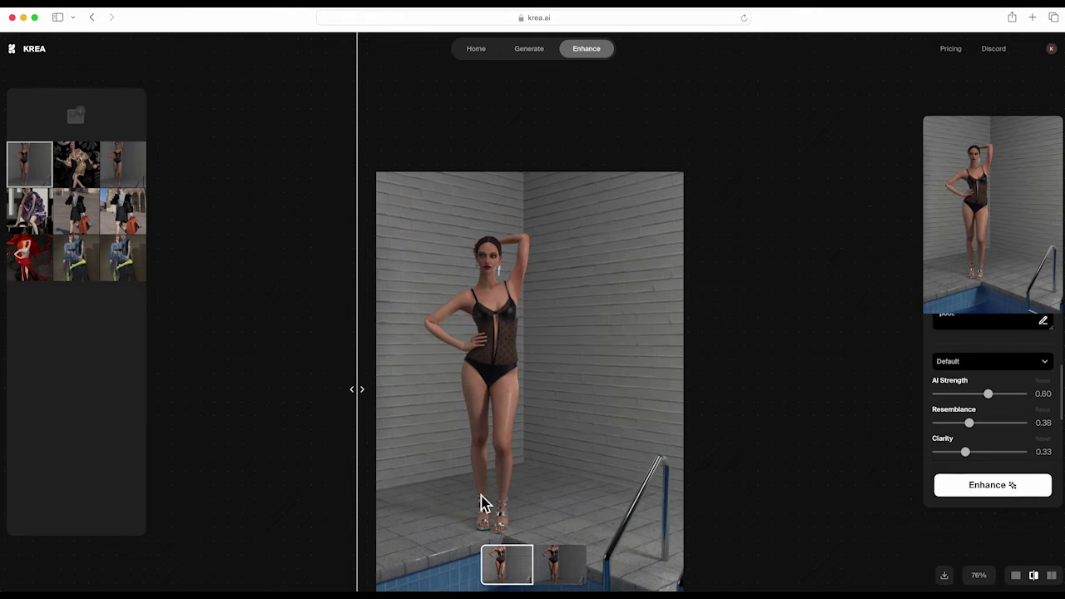
{"action": "mouse_move", "coordinate": [367, 401]}
{"action": "left_mouse_down"}
{"action": "mouse_move", "coordinate": [475, 396]}
{"action": "mouse_move", "coordinate": [399, 405]}
{"action": "left_mouse_up"}
{"action": "left_click", "coordinate": [1052, 575]}
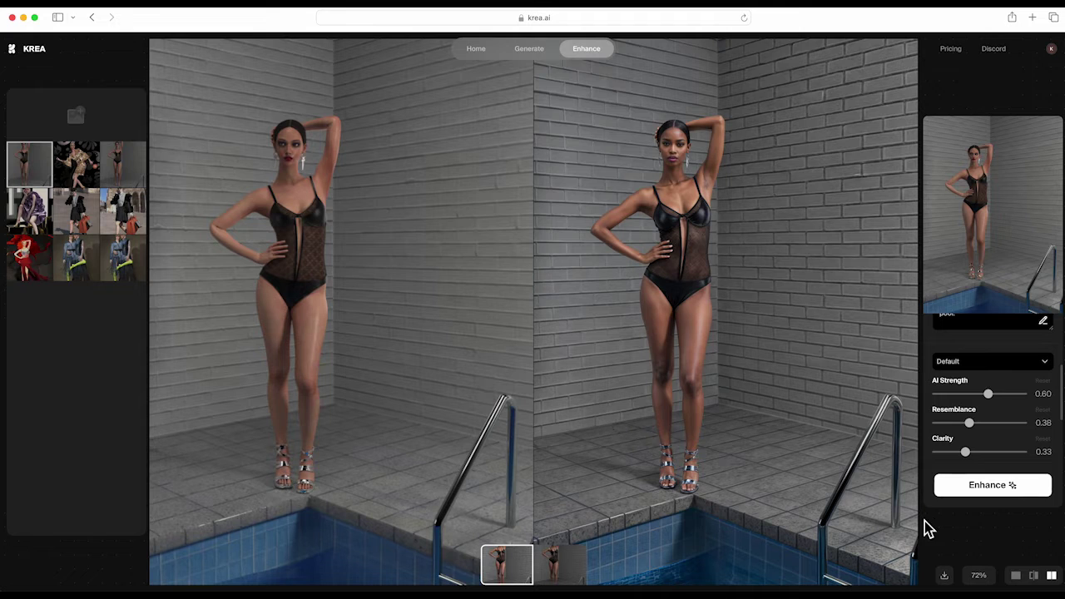
Step: Enhance the Asian supermodel variant and compare it with the original in split view
{"action": "left_click", "coordinate": [1033, 575]}
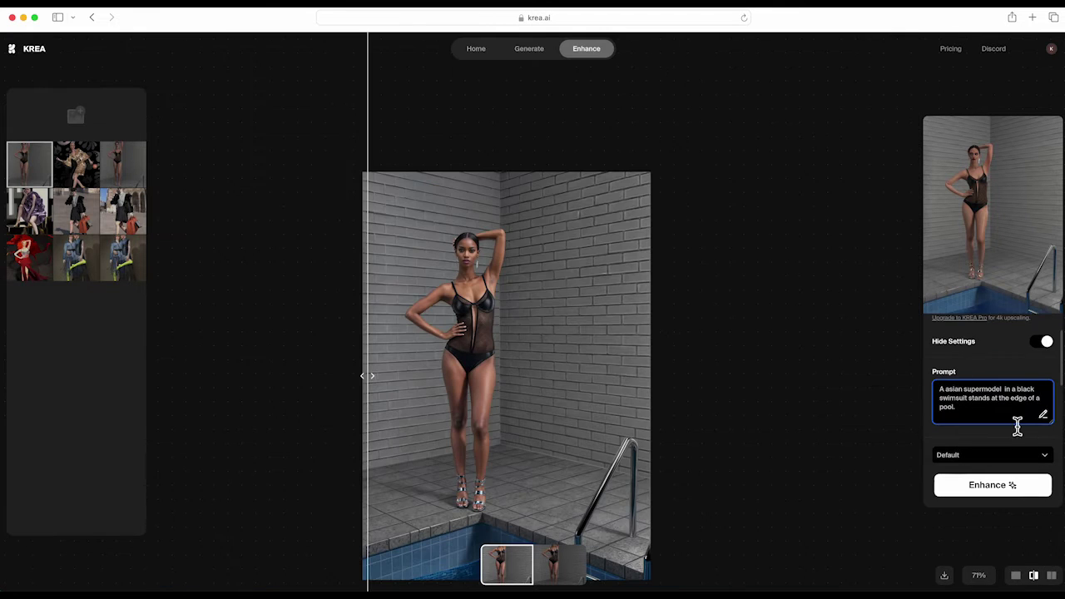
{"action": "scroll", "coordinate": [1015, 425], "scroll_direction": "down", "scroll_amount": 2}
{"action": "left_click", "coordinate": [995, 489]}
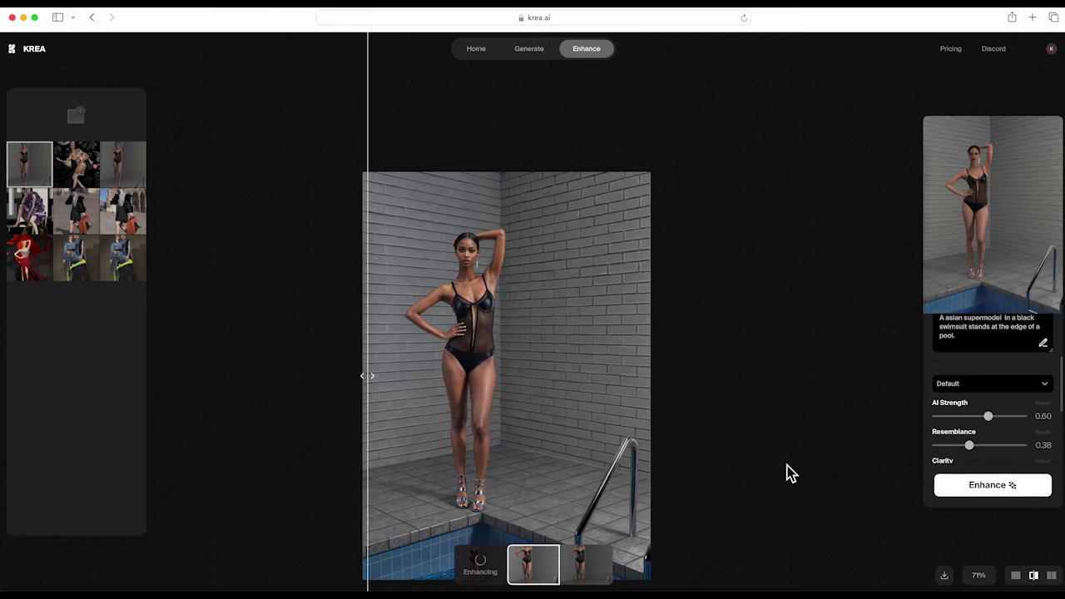
{"action": "scroll", "coordinate": [1019, 466], "scroll_direction": "up", "scroll_amount": 2}
{"action": "scroll", "coordinate": [1056, 467], "scroll_direction": "down", "scroll_amount": 4}
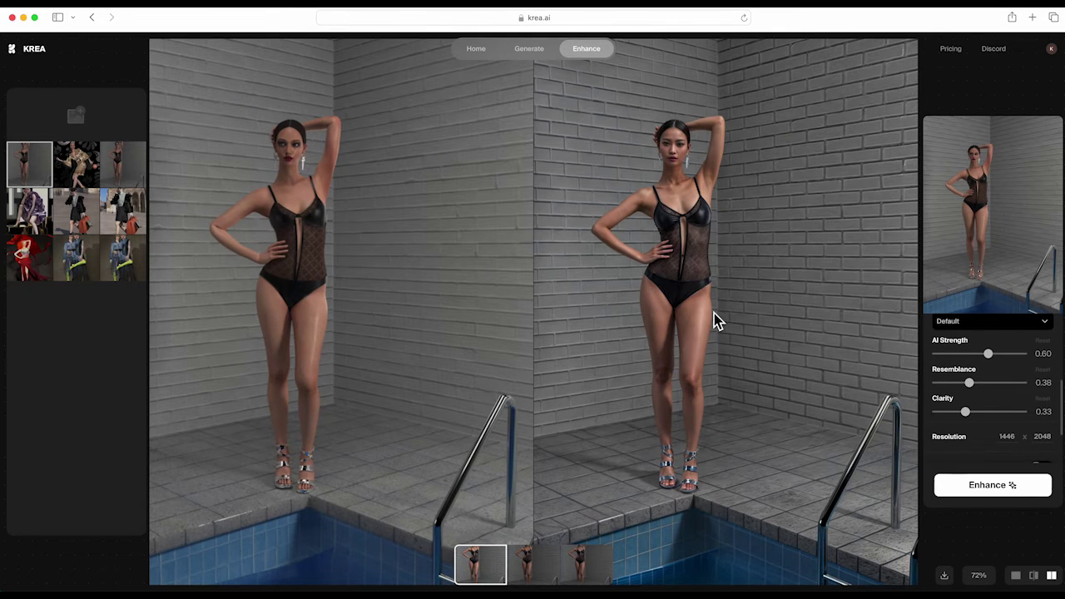
{"action": "left_click", "coordinate": [1033, 575]}
{"action": "scroll", "coordinate": [1015, 404], "scroll_direction": "up", "scroll_amount": 1}
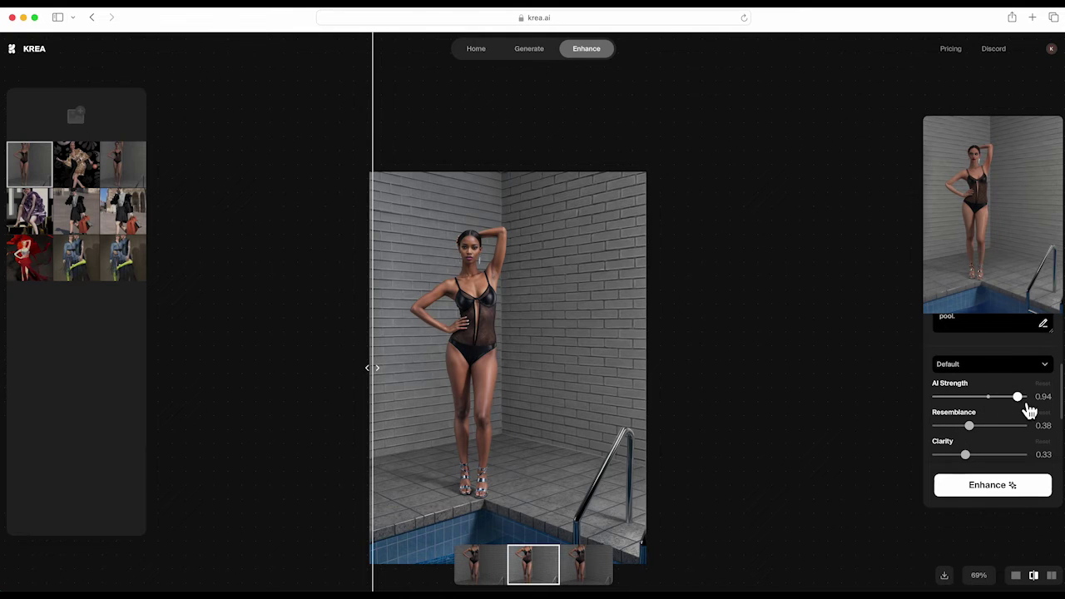
Step: Set AI Strength near 0.90 and Resemblance near zero, then review the Reinterpretation result
{"action": "left_click_drag", "start_coordinate": [1027, 411], "coordinate": [1025, 411]}
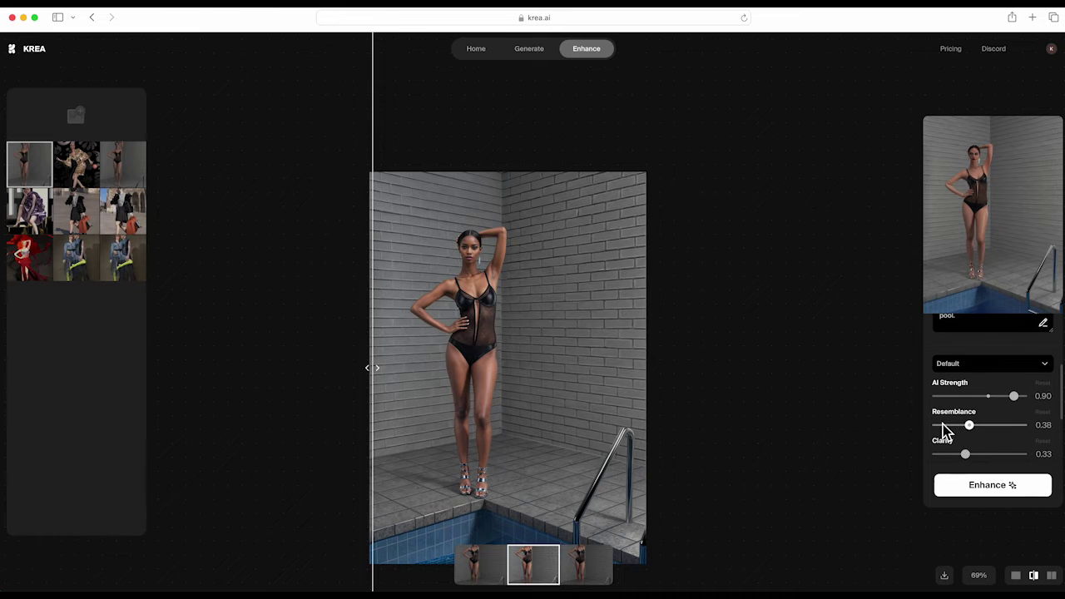
{"action": "scroll", "coordinate": [975, 438], "scroll_direction": "up", "scroll_amount": 5}
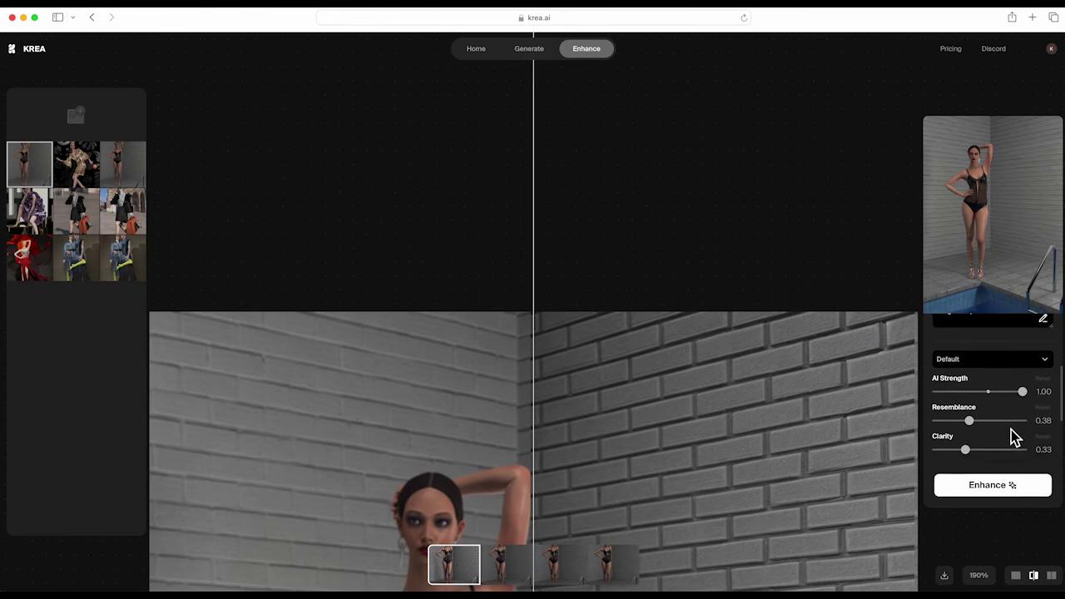
{"action": "scroll", "coordinate": [1013, 439], "scroll_direction": "down", "scroll_amount": 1}
{"action": "left_click", "coordinate": [943, 406]}
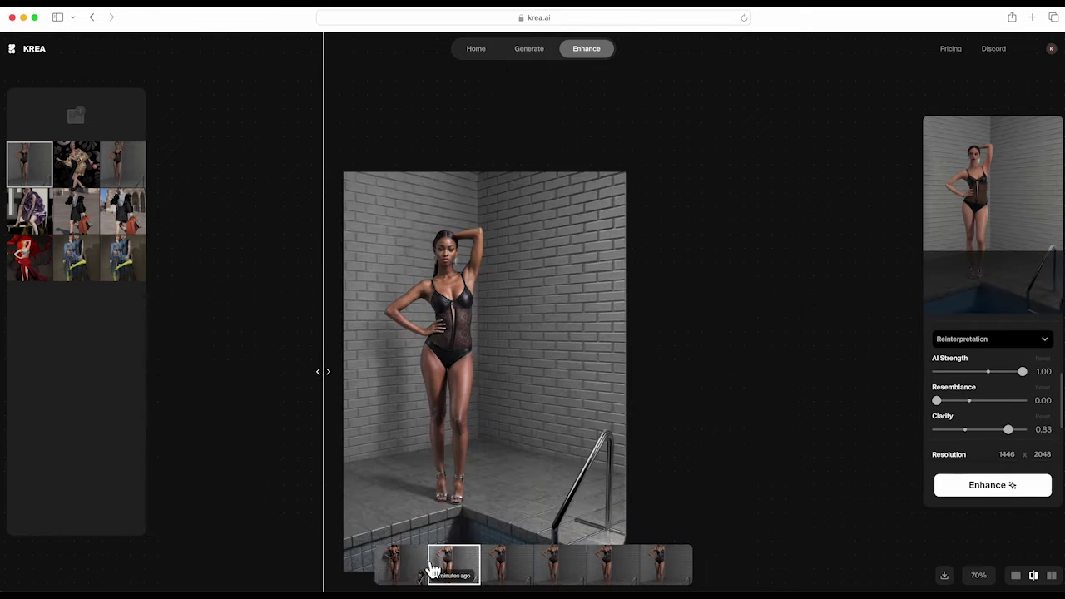
{"action": "left_click", "coordinate": [409, 569]}
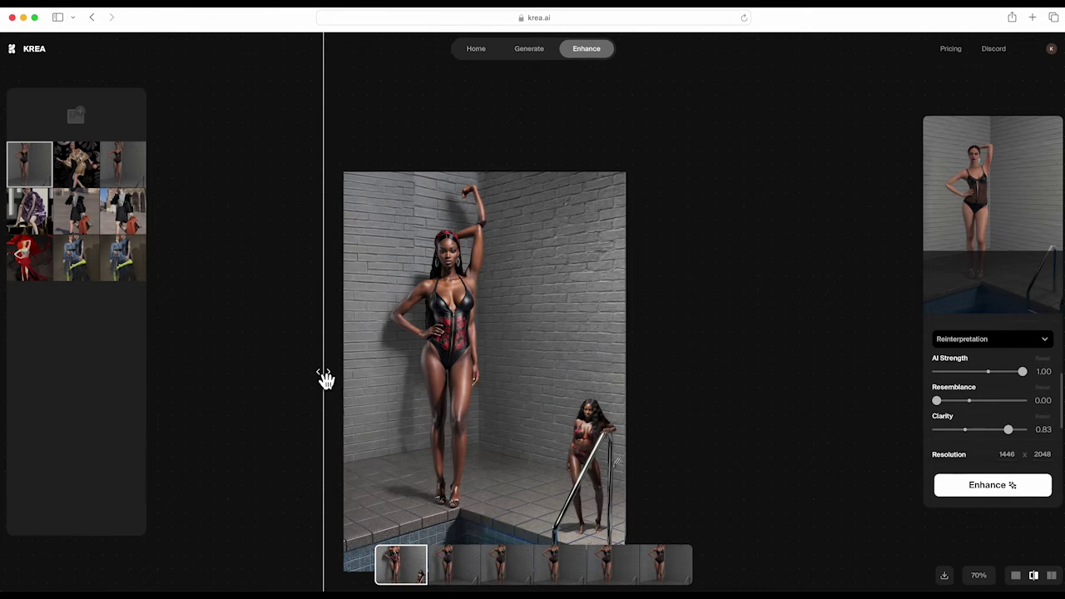
{"action": "mouse_move", "coordinate": [326, 375]}
{"action": "left_mouse_down"}
{"action": "mouse_move", "coordinate": [540, 385]}
{"action": "mouse_move", "coordinate": [370, 374]}
{"action": "left_mouse_up"}
{"action": "scroll", "coordinate": [562, 397], "scroll_direction": "down", "scroll_amount": 2}
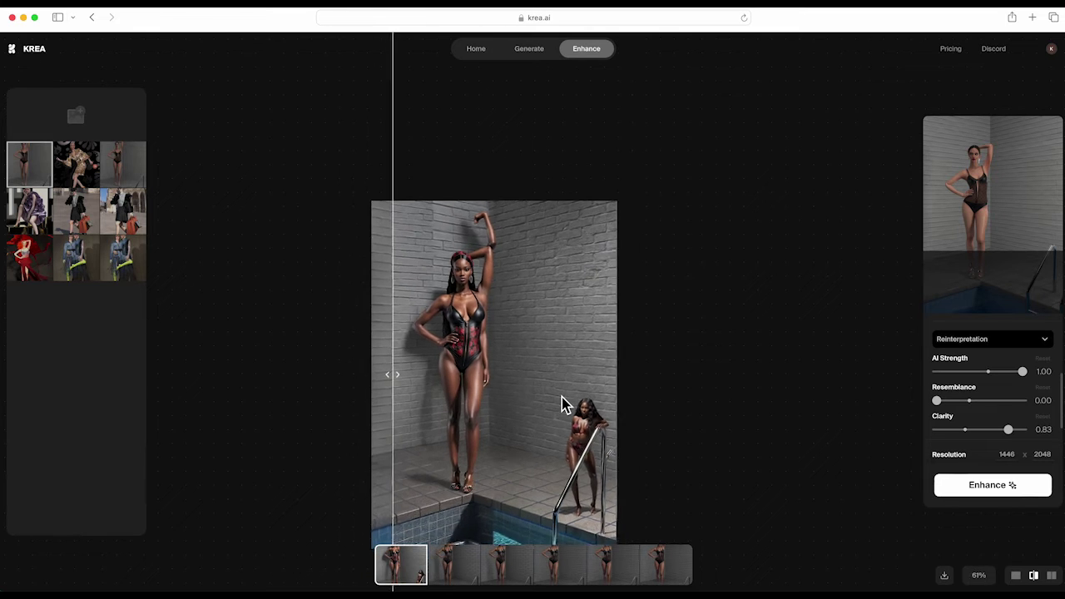
{"action": "scroll", "coordinate": [561, 396], "scroll_direction": "up", "scroll_amount": 5}
{"action": "scroll", "coordinate": [926, 409], "scroll_direction": "up", "scroll_amount": 2}
Step: Lower AI Strength to 0.63 and run with negative prompt 'no extra hands, fingers, arms'
{"action": "left_click", "coordinate": [990, 402]}
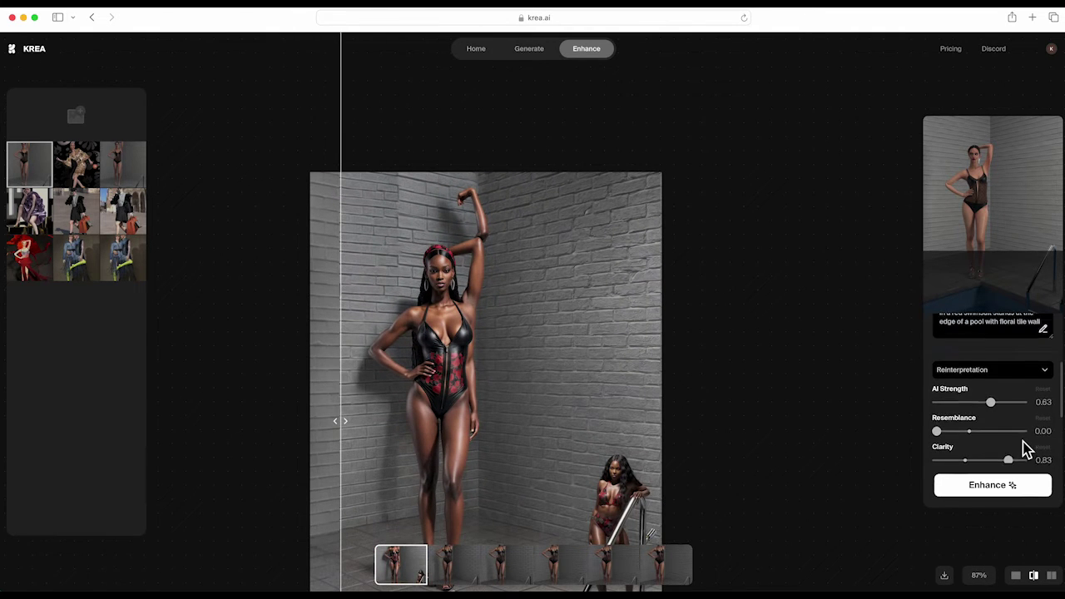
{"action": "scroll", "coordinate": [1023, 449], "scroll_direction": "down", "scroll_amount": 3}
{"action": "left_click", "coordinate": [1041, 447]}
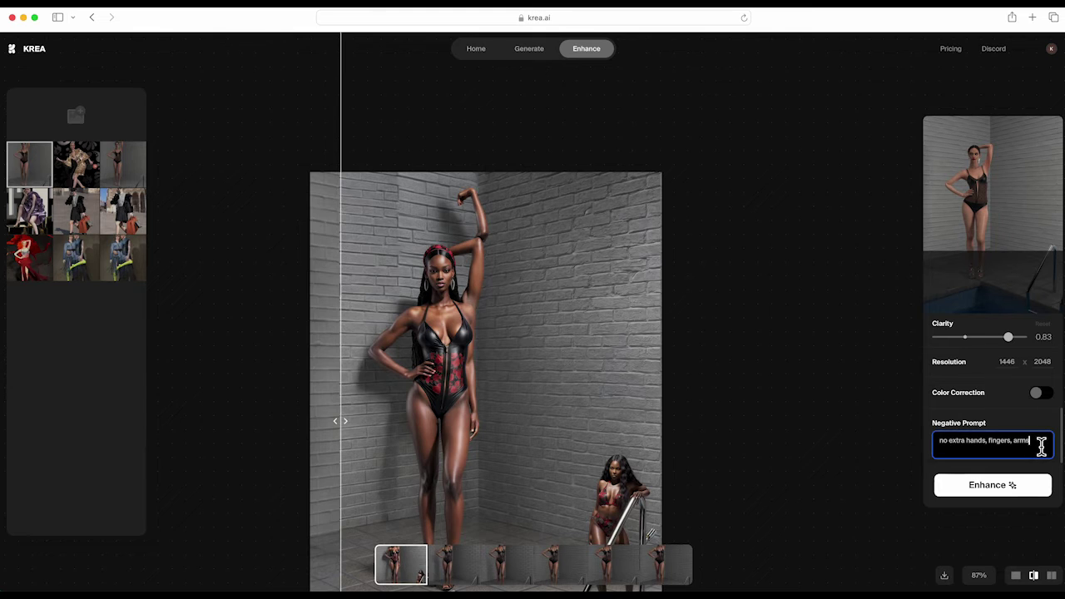
{"action": "key", "text": "Return"}
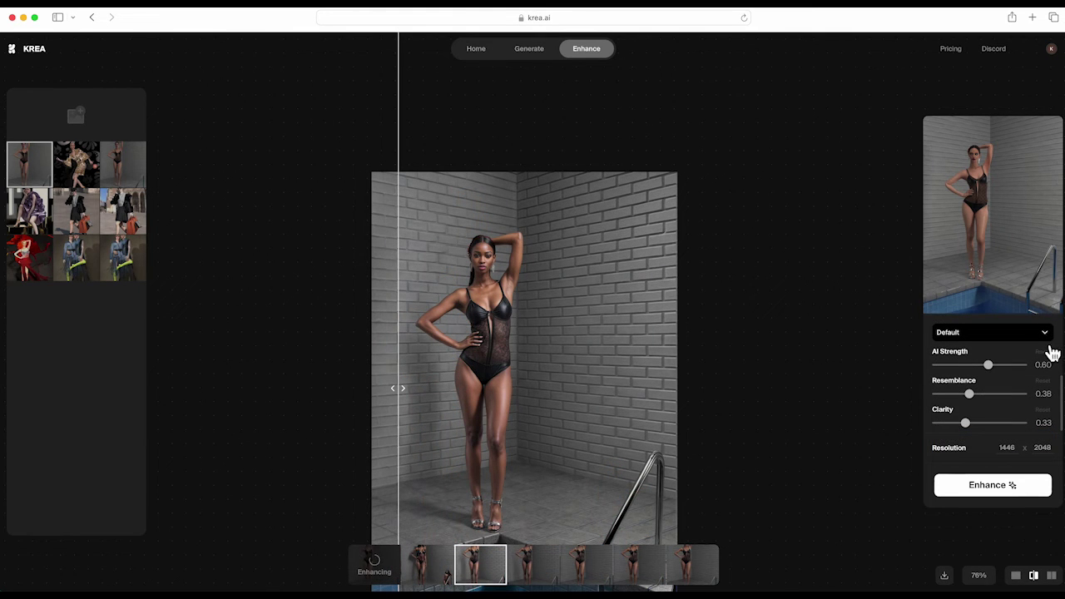
Step: Switch the enhancement preset to Digital Art and run the enhancement on the swimsuit model
{"action": "left_click", "coordinate": [1050, 334]}
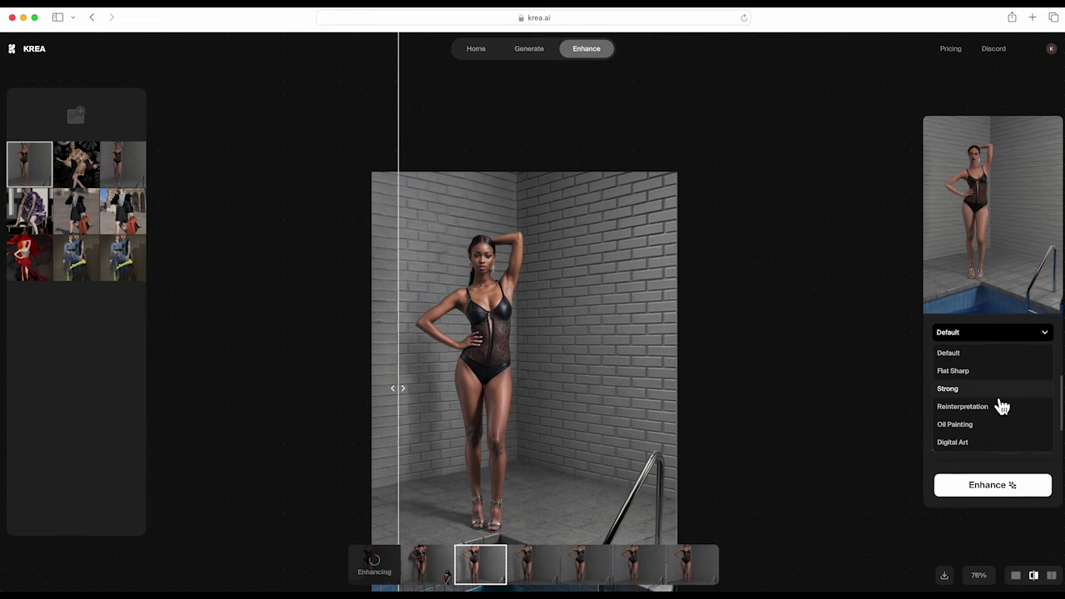
{"action": "left_click", "coordinate": [990, 424]}
{"action": "left_click", "coordinate": [1044, 374]}
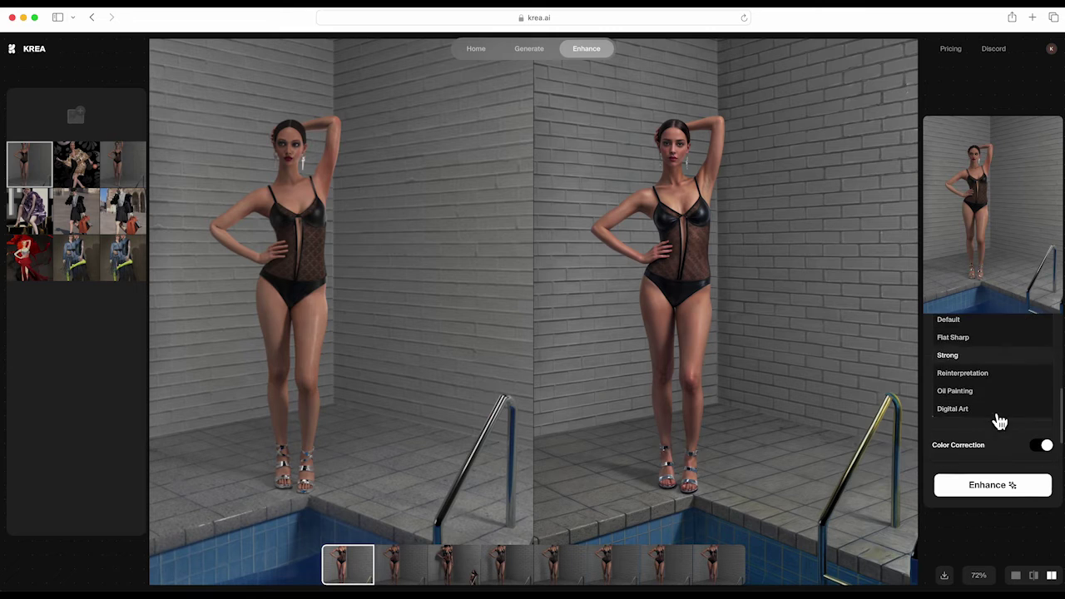
{"action": "left_click", "coordinate": [990, 412]}
{"action": "left_click", "coordinate": [999, 377]}
{"action": "left_click", "coordinate": [957, 422]}
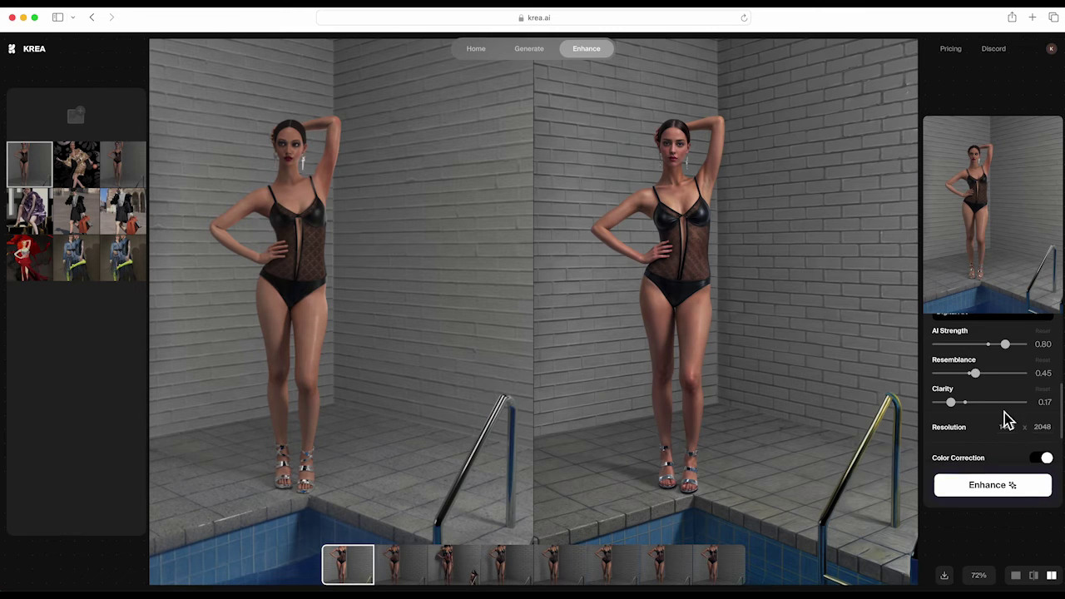
{"action": "left_click", "coordinate": [946, 487]}
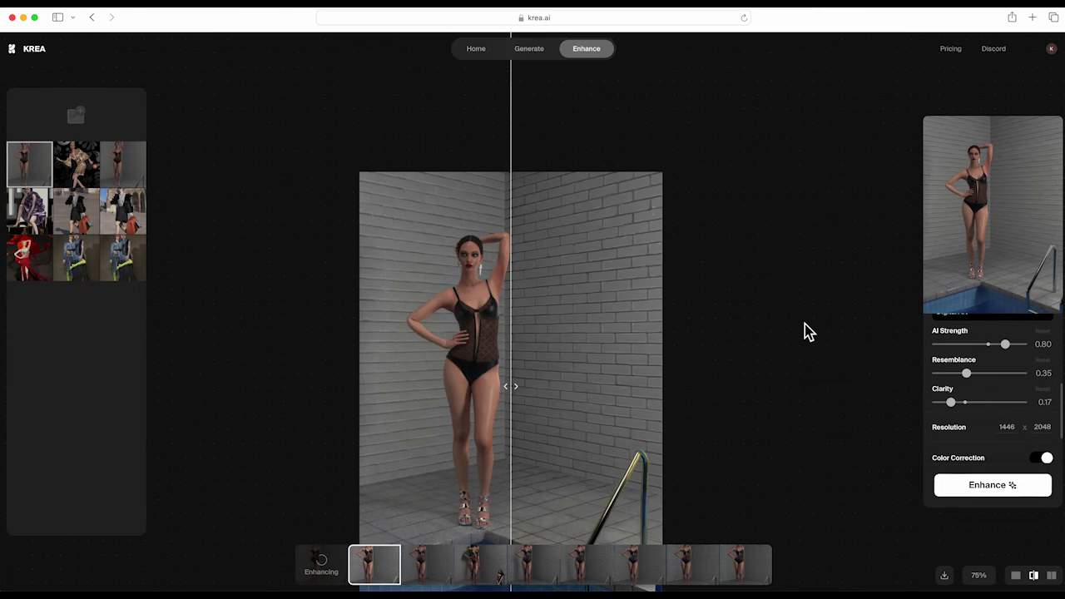
Step: Compare the Digital Art result with the original, framing both full figures and the pool
{"action": "left_click_drag", "start_coordinate": [516, 386], "coordinate": [367, 389]}
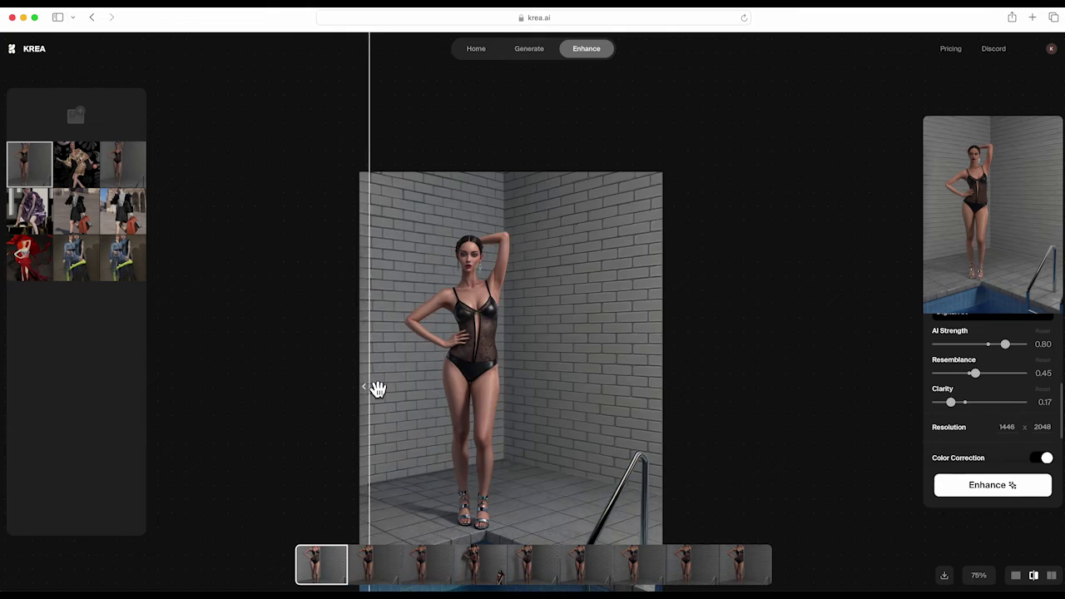
{"action": "scroll", "coordinate": [468, 374], "scroll_direction": "up", "scroll_amount": 5}
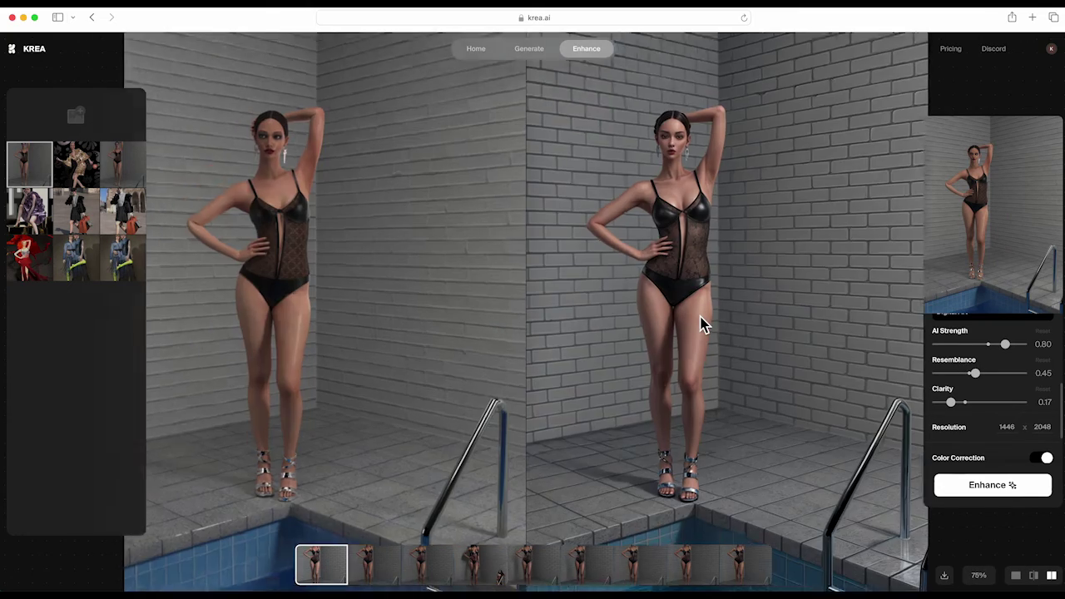
{"action": "scroll", "coordinate": [504, 475], "scroll_direction": "up", "scroll_amount": 3}
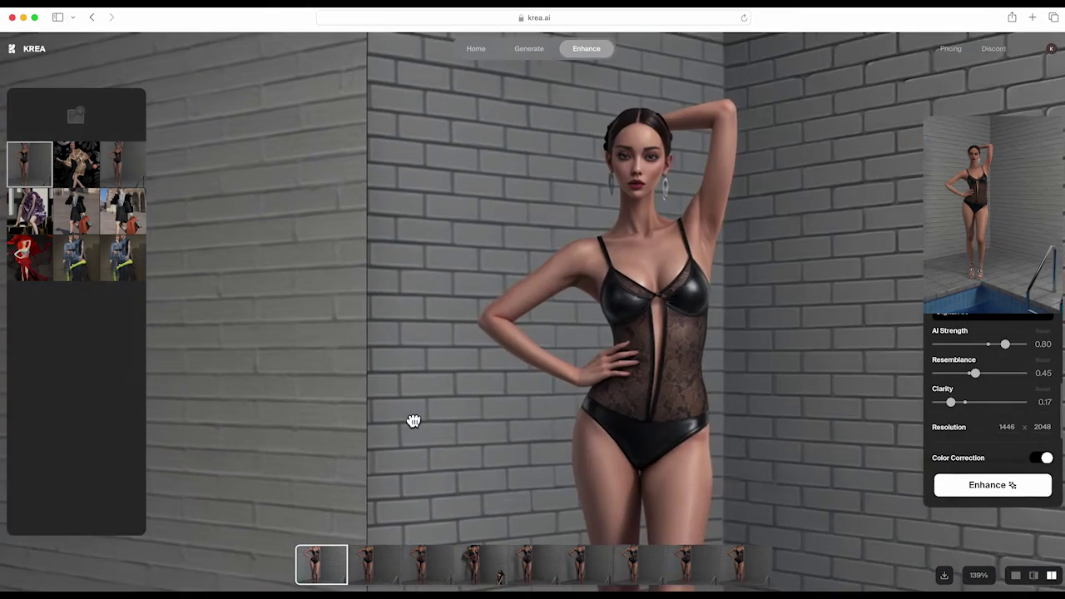
{"action": "left_click_drag", "start_coordinate": [411, 421], "coordinate": [506, 413]}
{"action": "scroll", "coordinate": [506, 414], "scroll_direction": "down", "scroll_amount": 5}
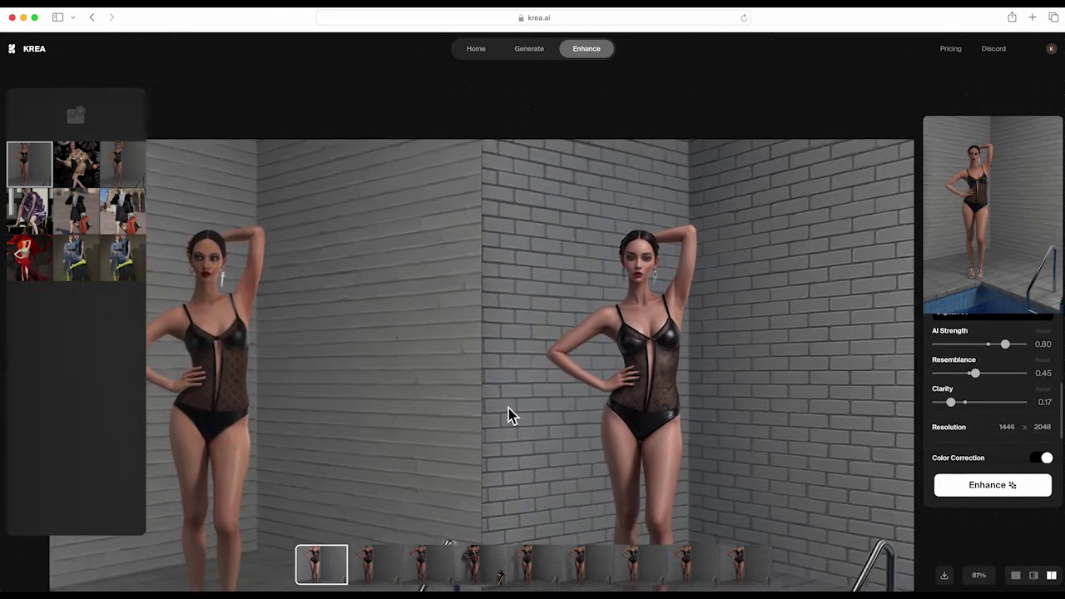
{"action": "left_click_drag", "start_coordinate": [641, 460], "coordinate": [779, 376]}
{"action": "scroll", "coordinate": [794, 415], "scroll_direction": "down", "scroll_amount": 1}
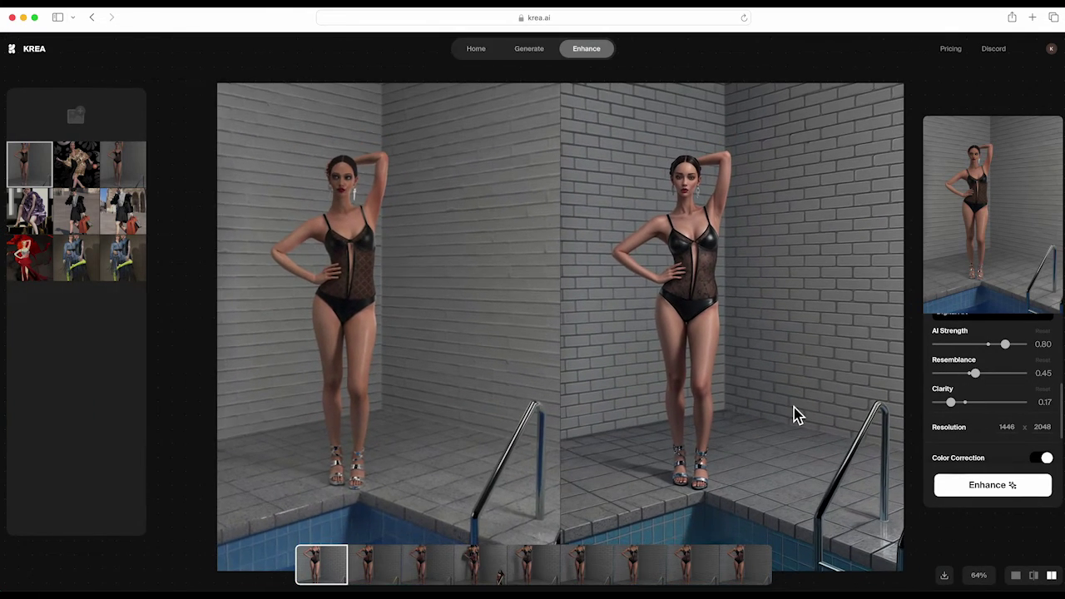
Step: Inspect the result zoomed in split comparison view until the compute-limit Upgrade Plan prompt appears
{"action": "left_click", "coordinate": [1034, 578]}
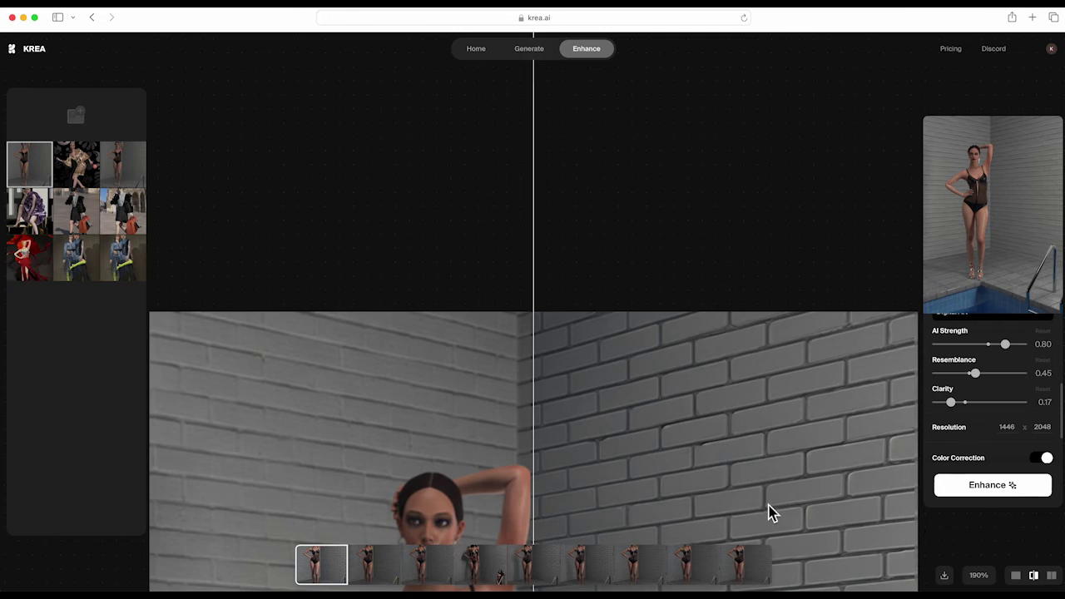
{"action": "scroll", "coordinate": [757, 506], "scroll_direction": "up", "scroll_amount": 2}
{"action": "scroll", "coordinate": [755, 504], "scroll_direction": "down", "scroll_amount": 5}
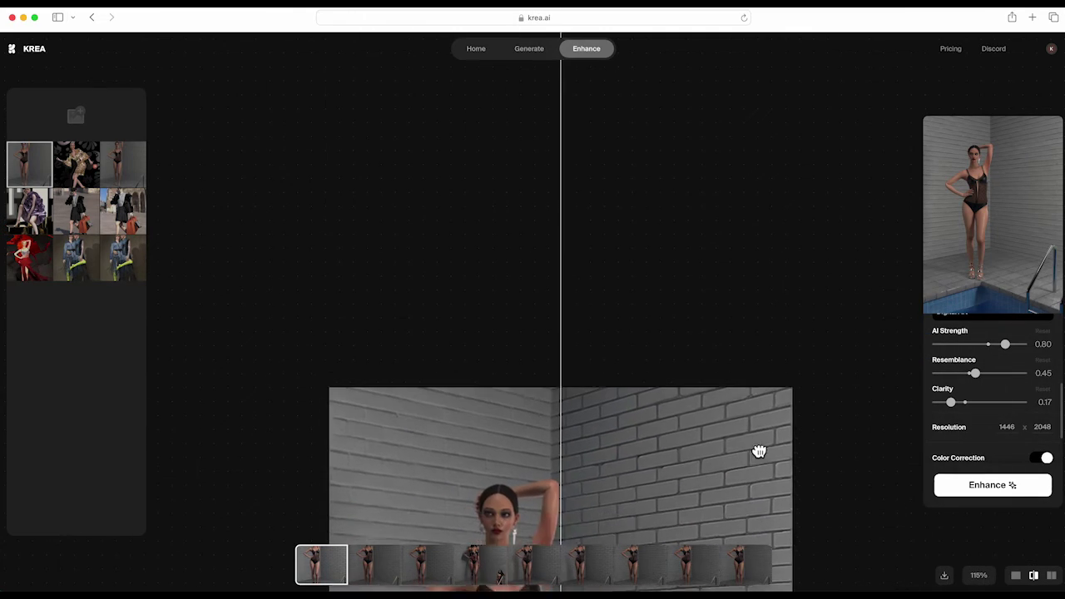
{"action": "left_click_drag", "start_coordinate": [759, 452], "coordinate": [709, 237]}
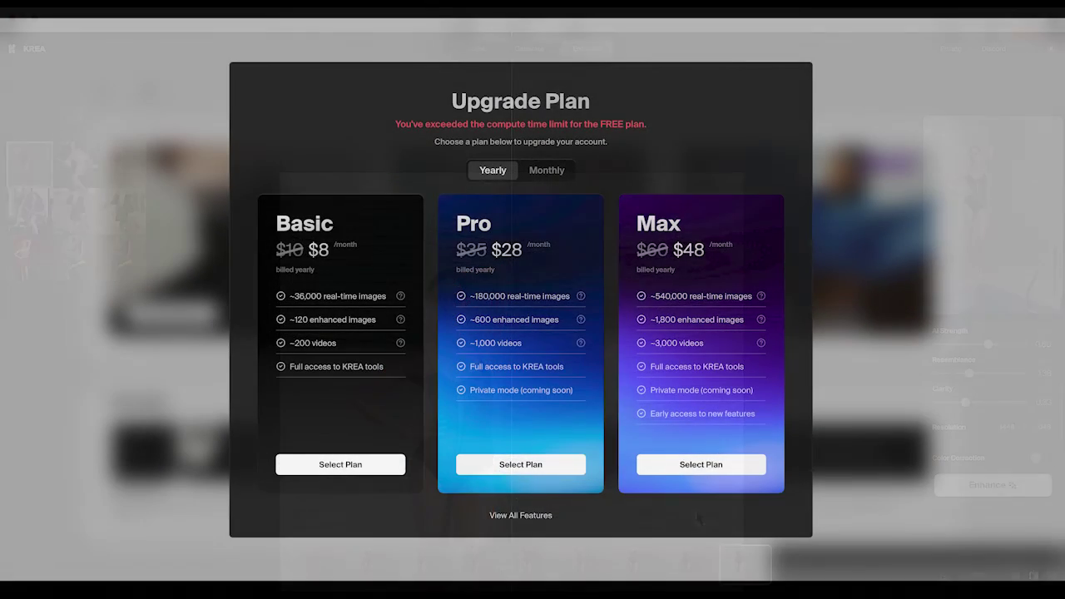